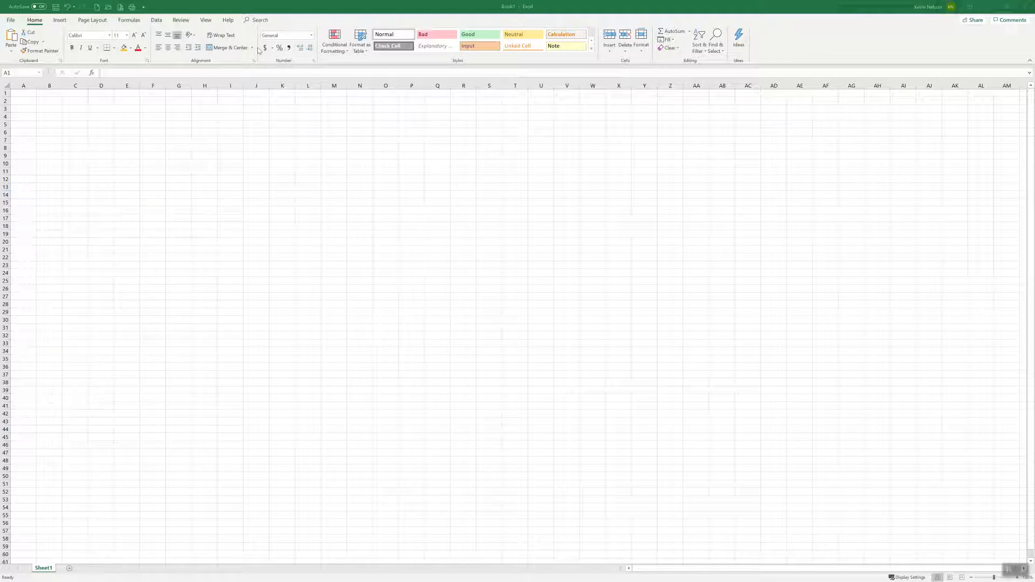
left_click(61, 21)
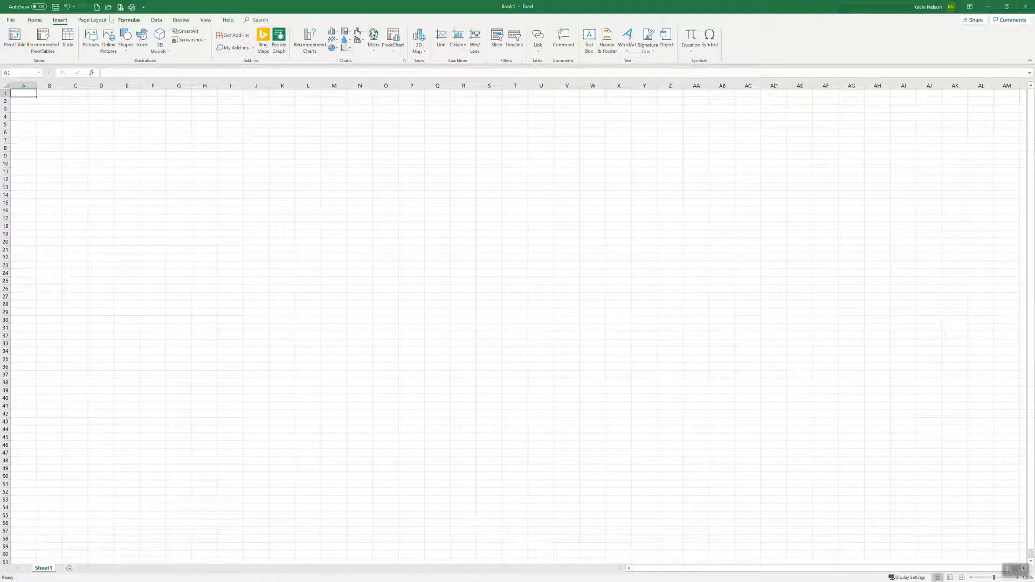
left_click(95, 20)
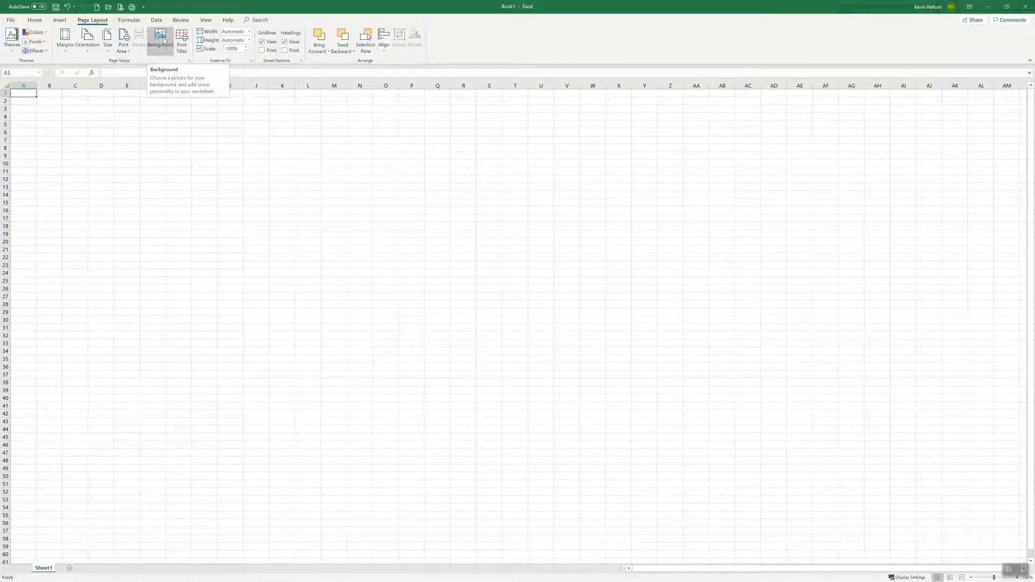
Step: Browse the complete list of available functions in Insert Function with the category set to All, without inserting any
left_click(129, 20)
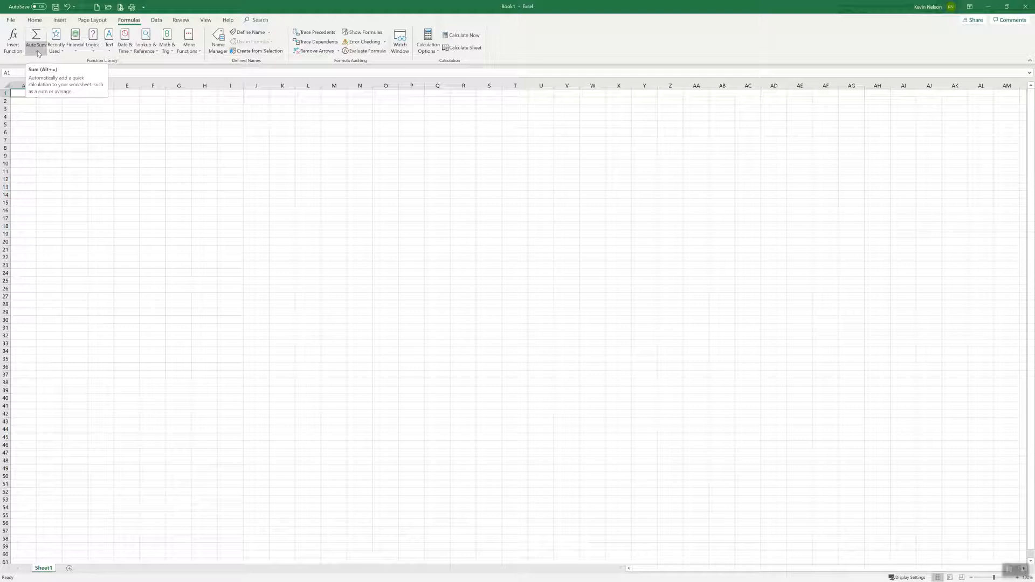
left_click(13, 41)
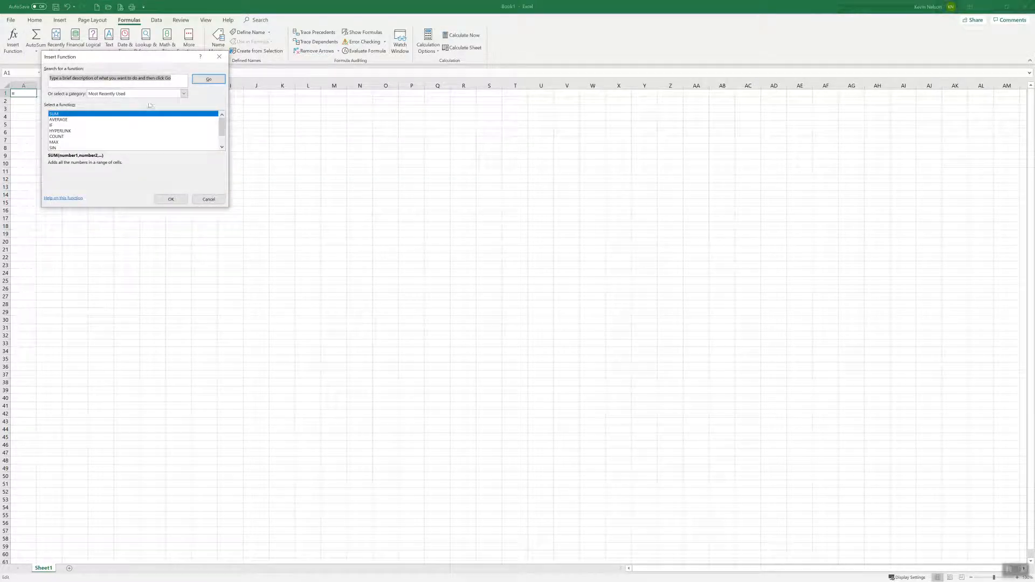
left_click(184, 95)
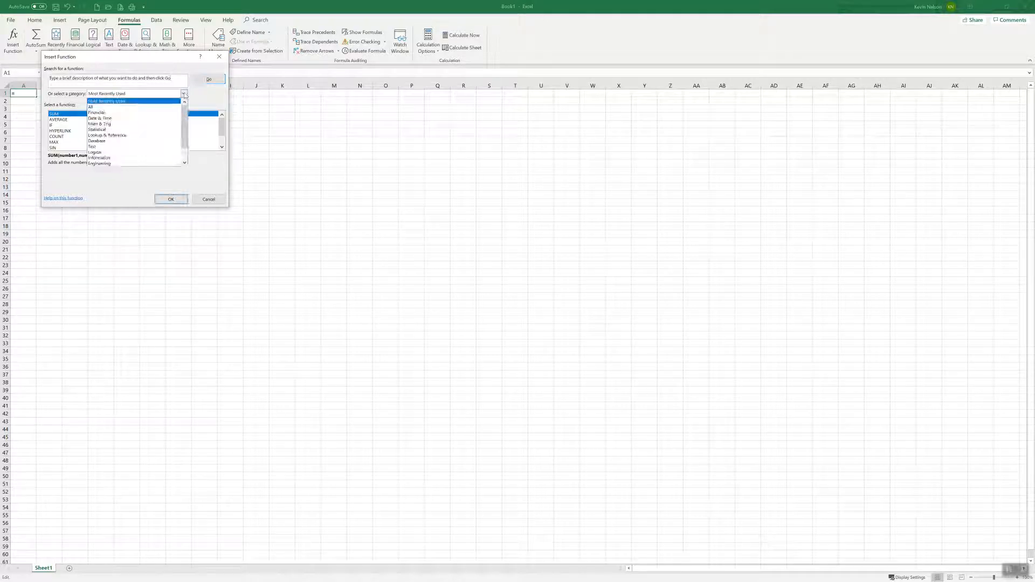
left_click(130, 108)
scroll(179, 131, "down", 5)
scroll(178, 131, "down", 20)
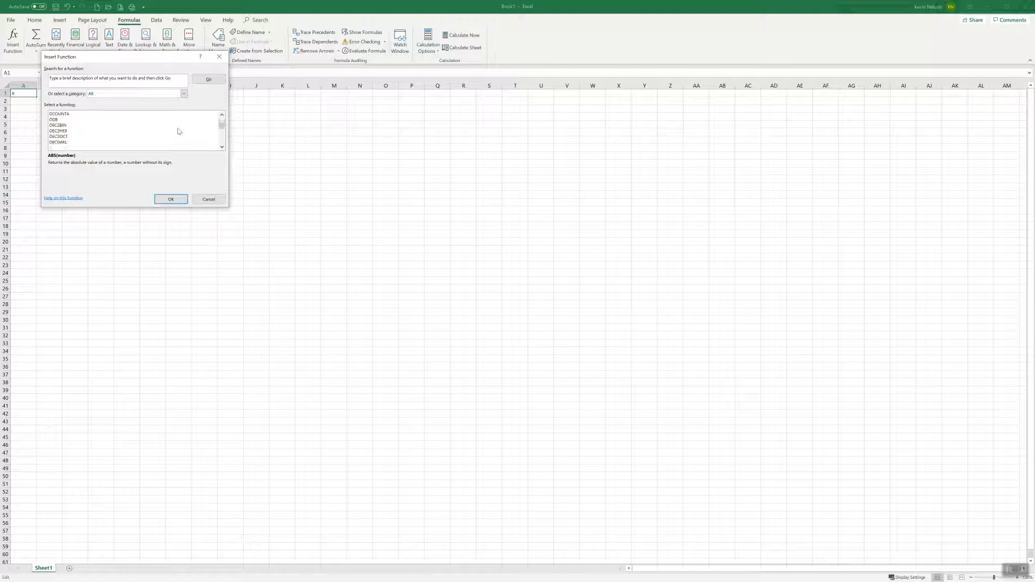
scroll(179, 131, "down", 20)
scroll(179, 131, "down", 20)
scroll(179, 131, "down", 7)
left_click(209, 200)
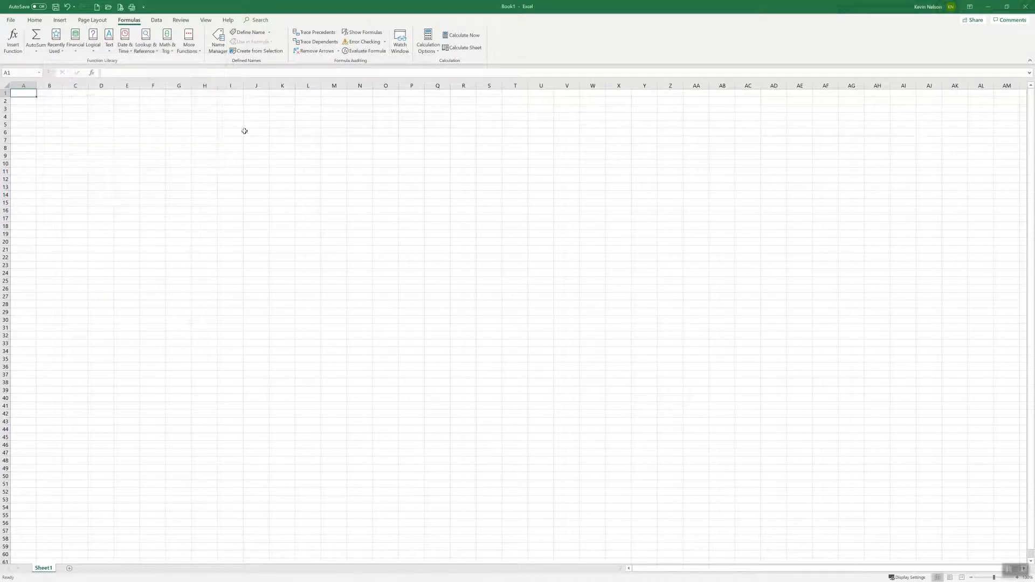
left_click(156, 20)
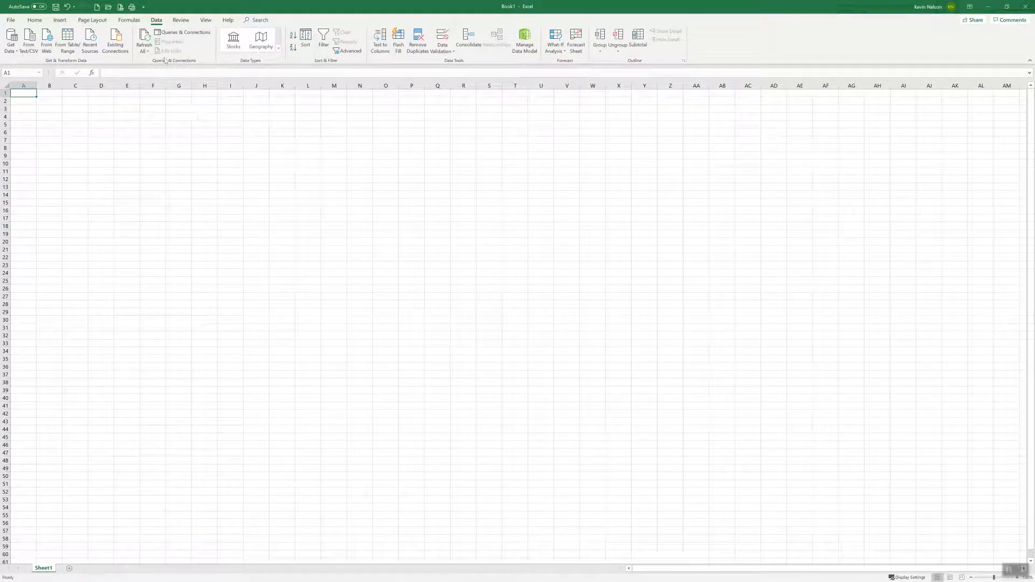
left_click(181, 20)
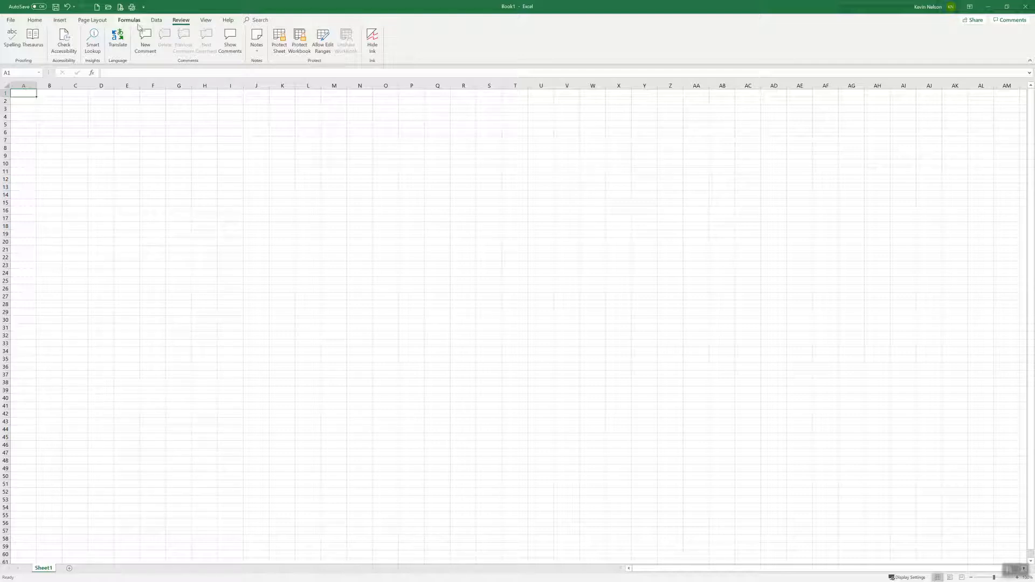
left_click(35, 20)
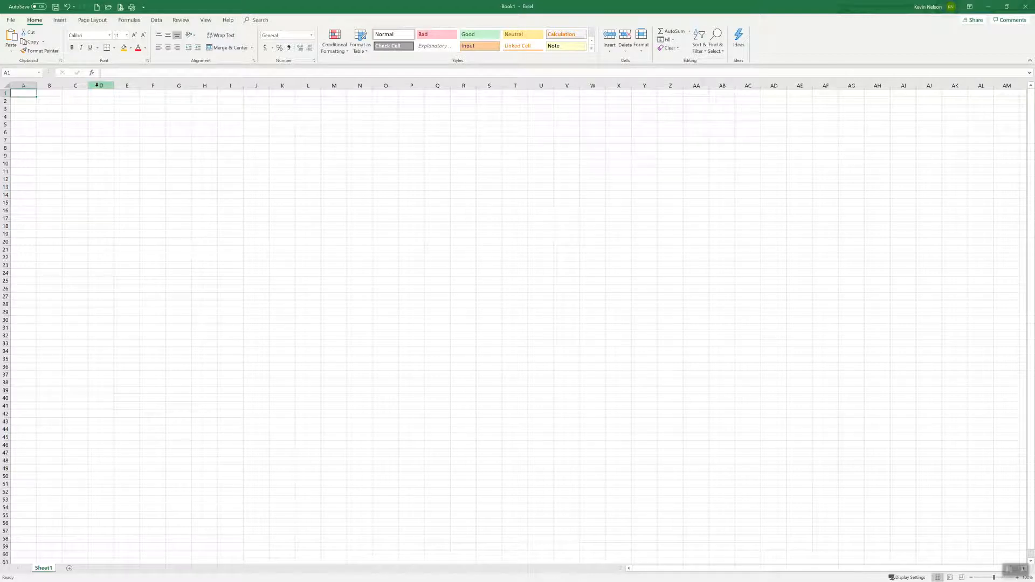
Step: Enter the column headings Name, Age, Sport and Position in cells A1 to D1
type("Name")
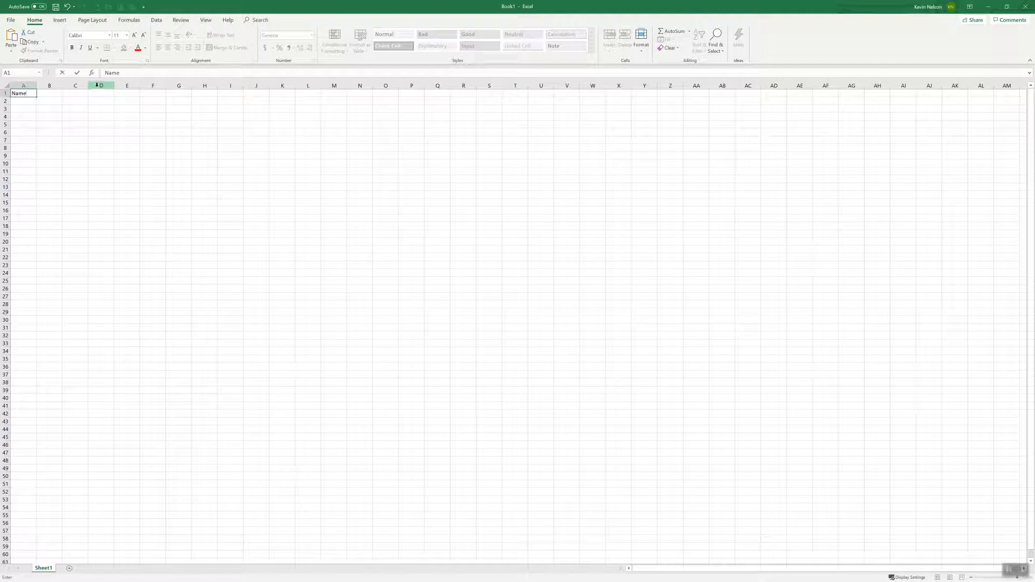
key("Tab")
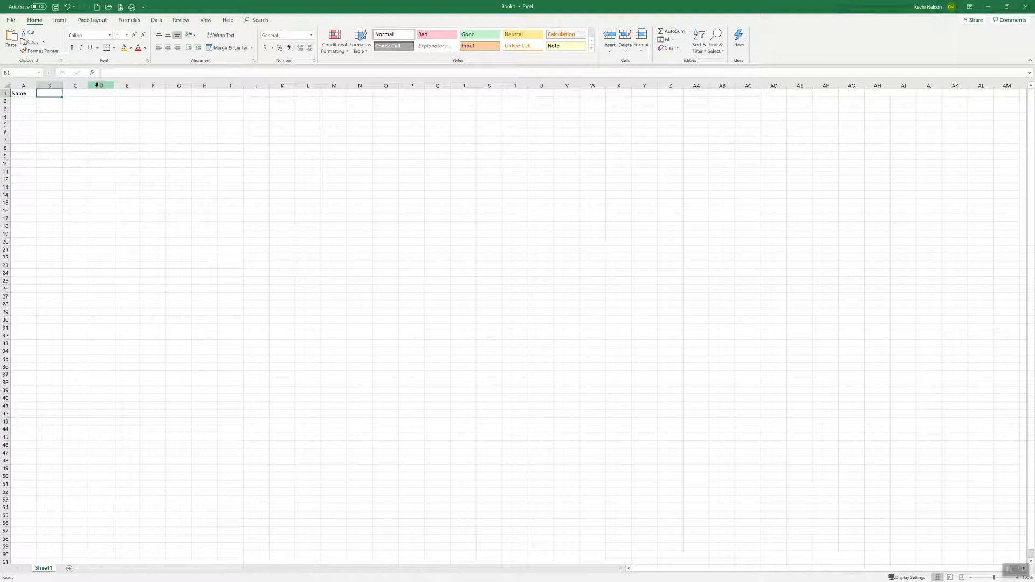
type("Age")
key("Tab")
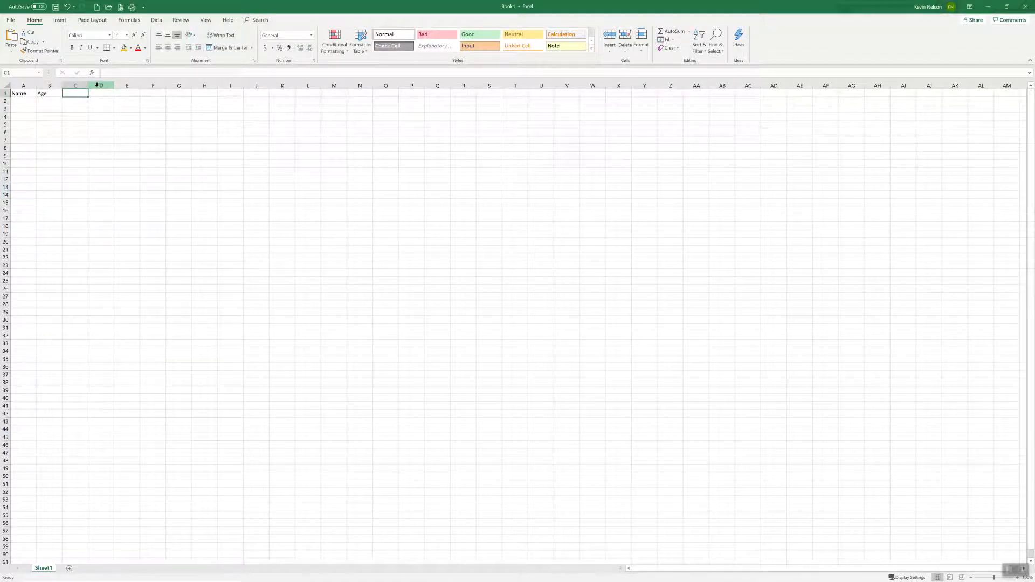
type("Sport")
key("Tab")
type("Position")
key("Return")
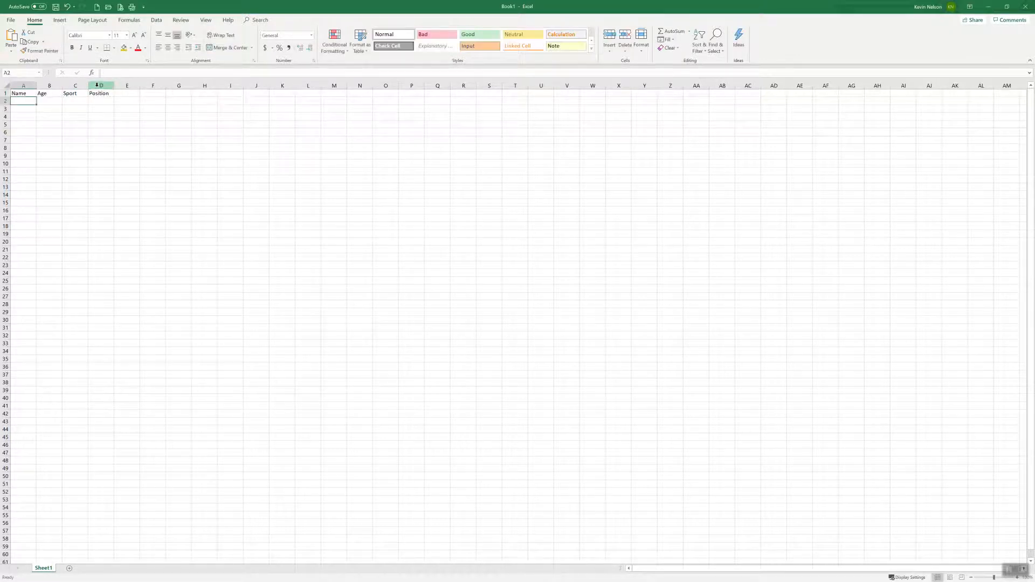
Step: Fill row 2 with the first person's name, age 53, sport Basketball and position Guard
type("Kevin")
key("Tab")
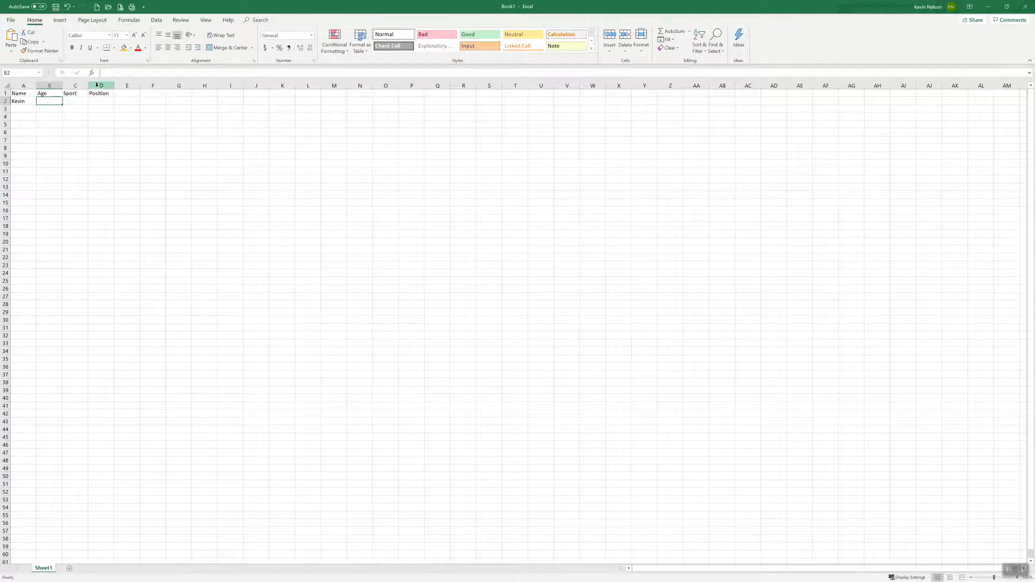
type("53")
key("Tab")
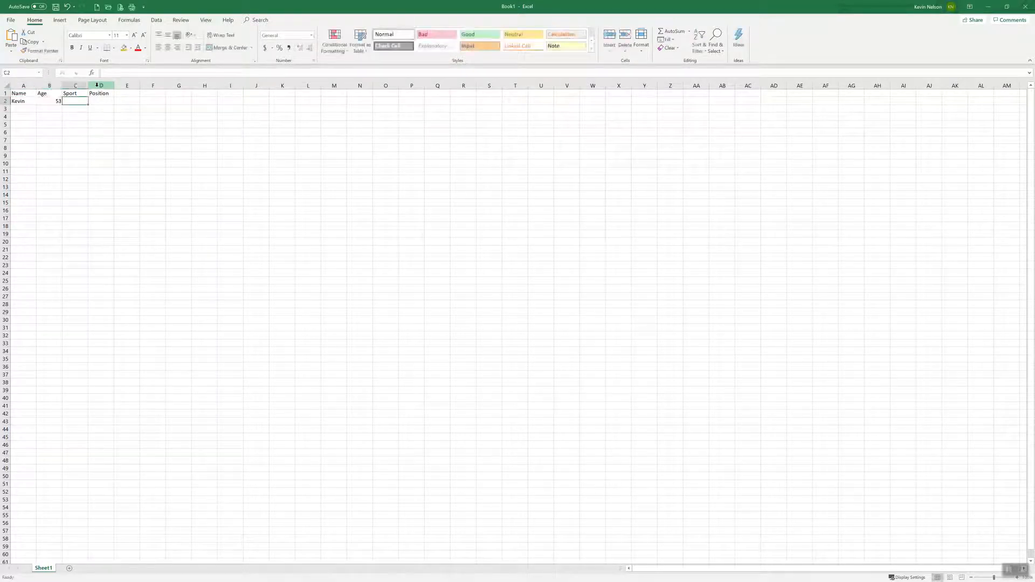
type("Basketball")
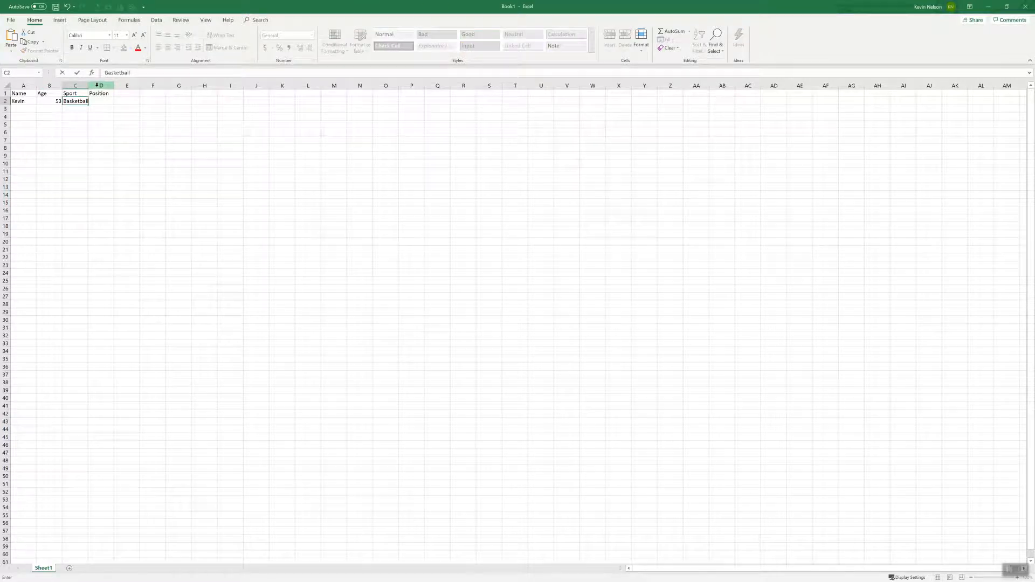
key("Tab")
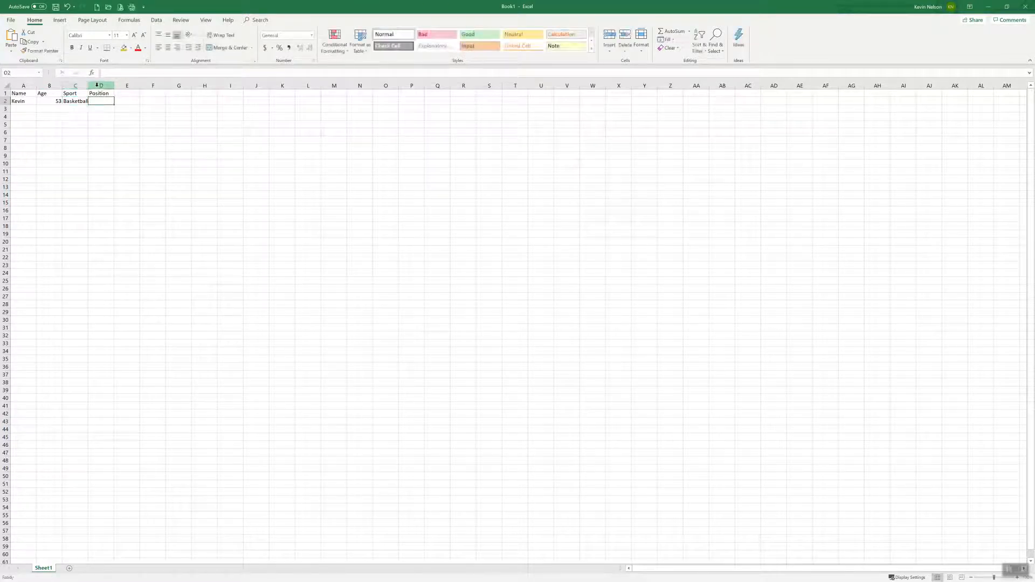
type("Guard")
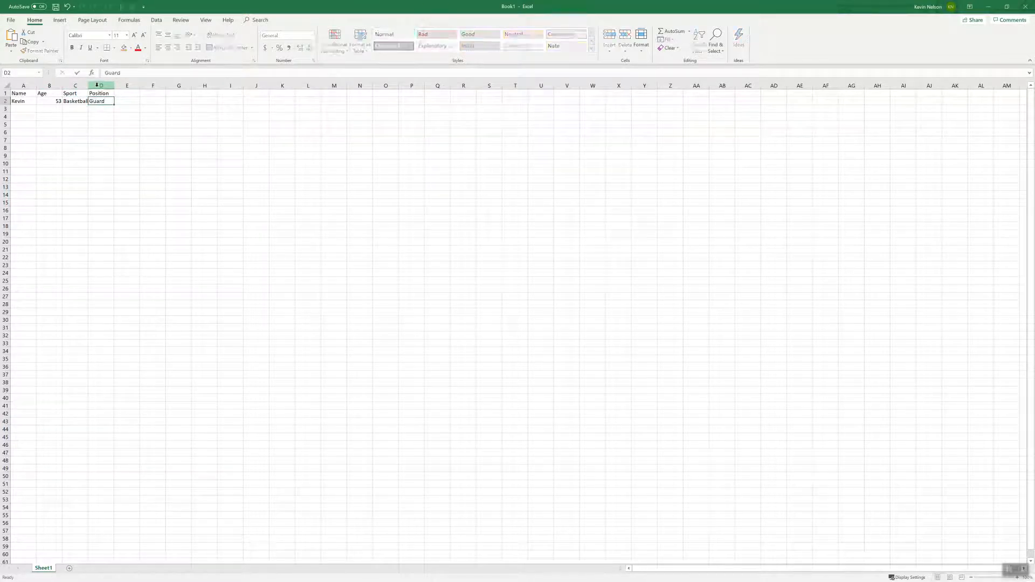
key("Return")
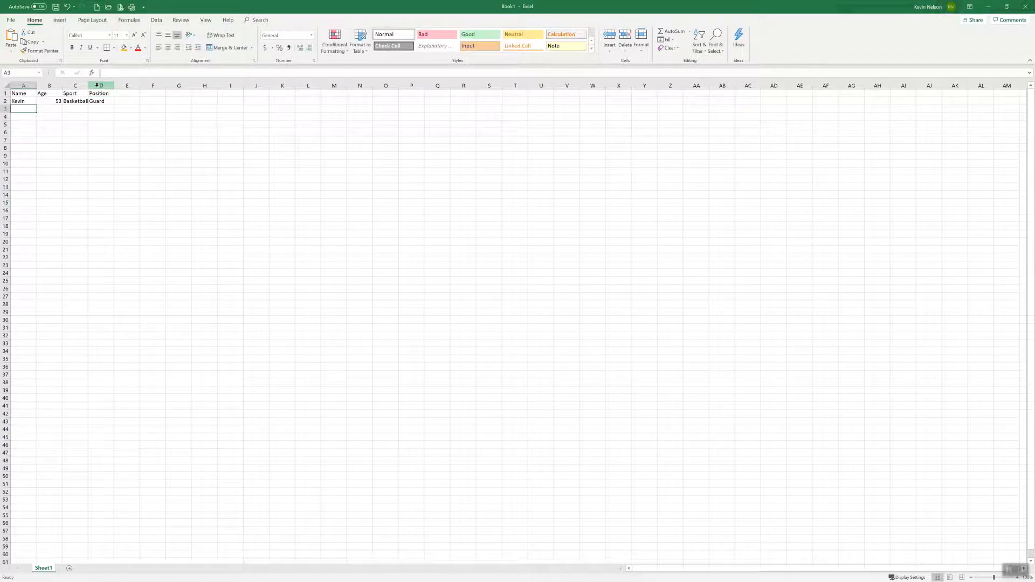
Step: Fill row 3 with the second person's name, age 34, sport Pickleball and position Player
type("Joann")
key("Tab")
type("34")
key("Tab")
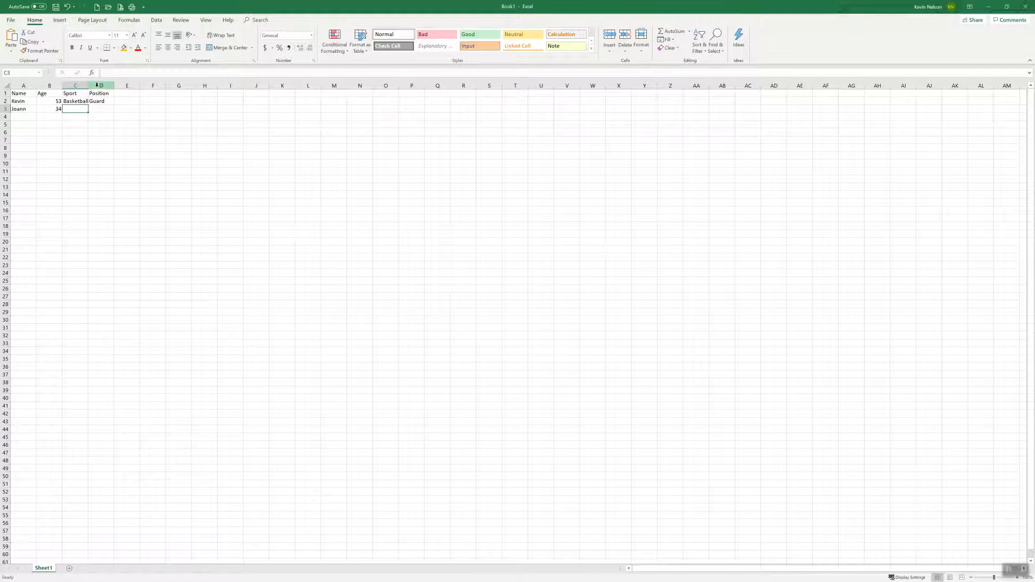
type("Pickleball")
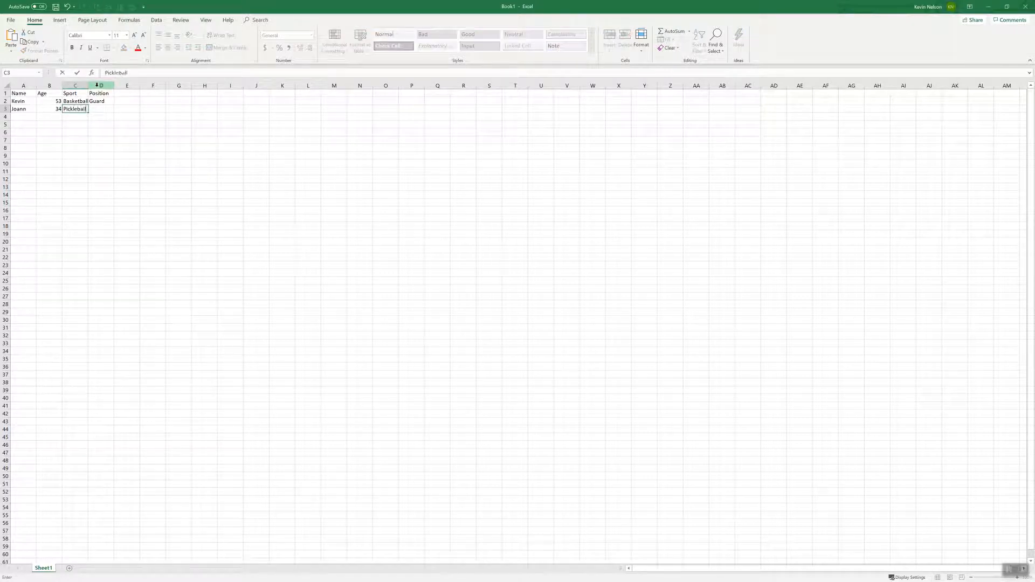
key("Tab")
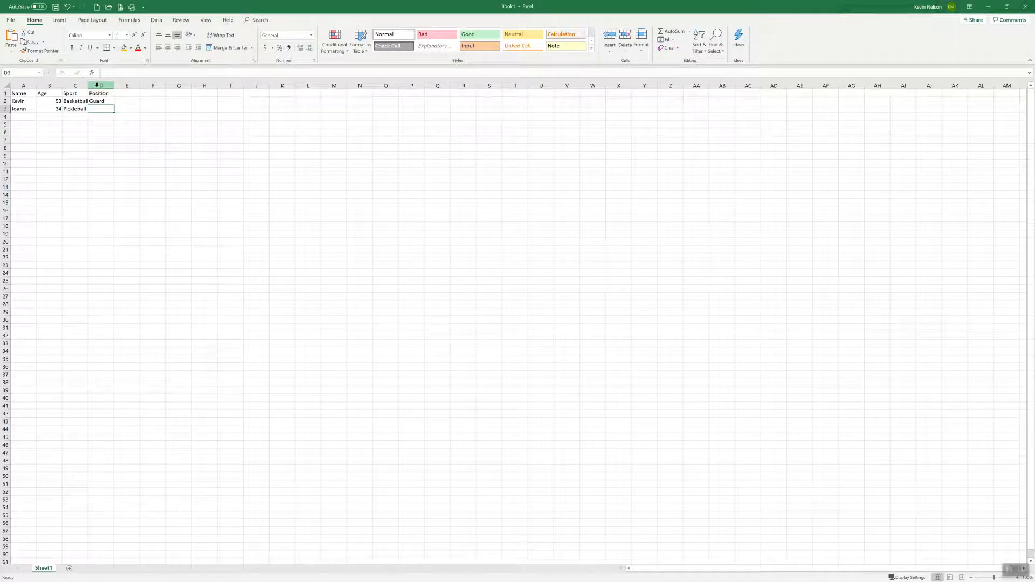
type("Player")
key("Return")
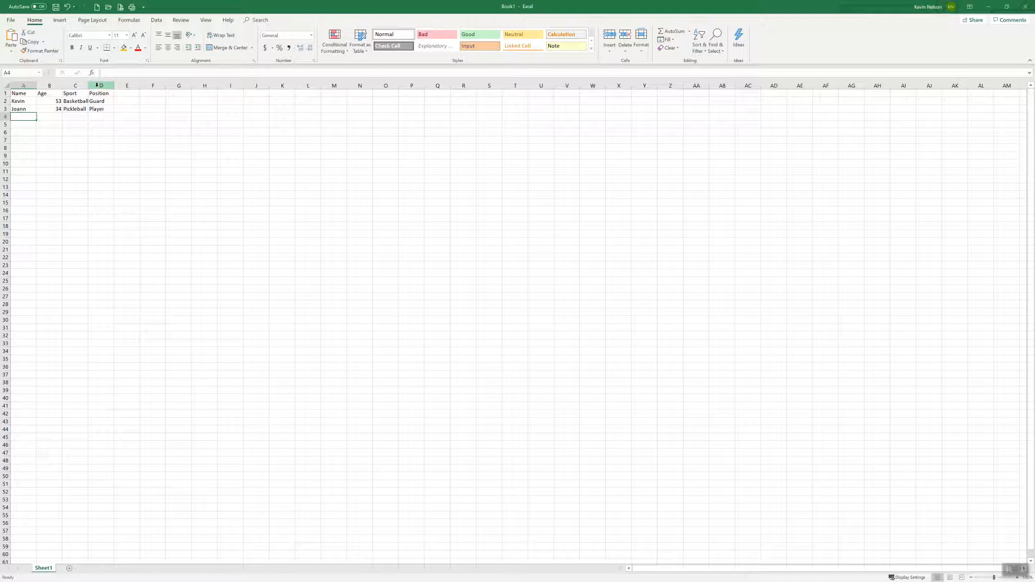
Step: Fill row 4 with the third person's name, age 18, sport Track and position Distance
type("Steph")
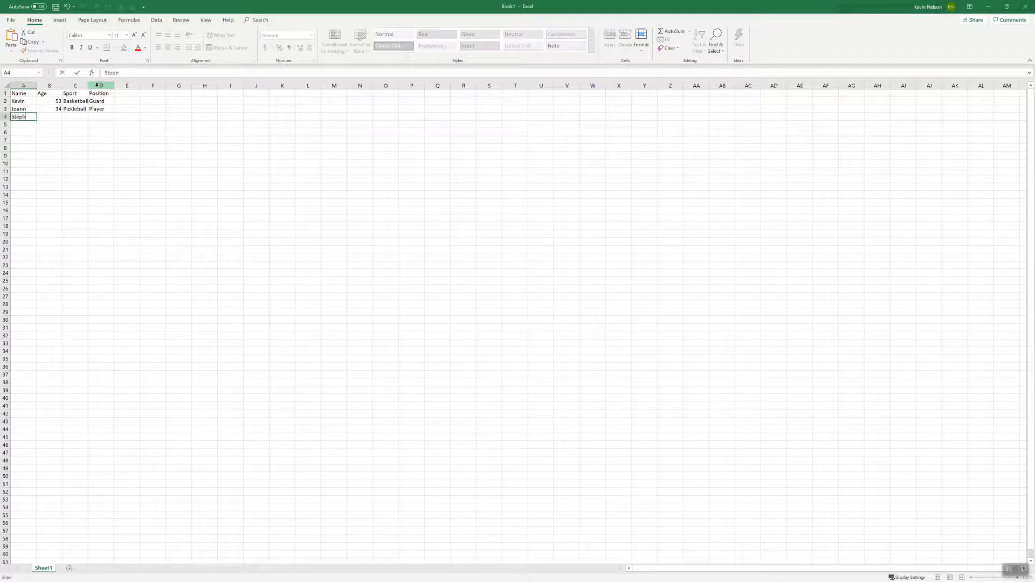
key("Tab")
type("1")
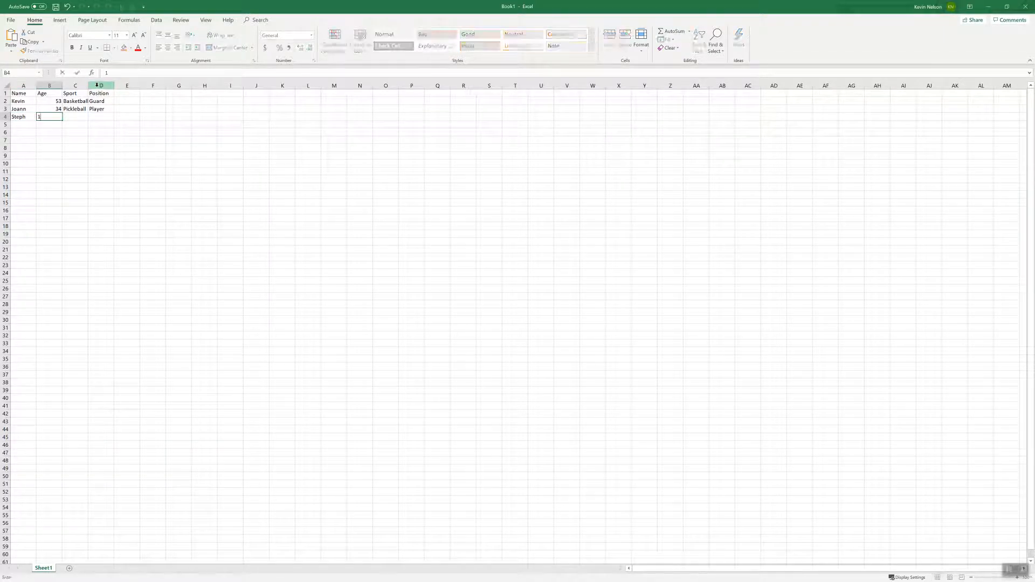
key("Tab")
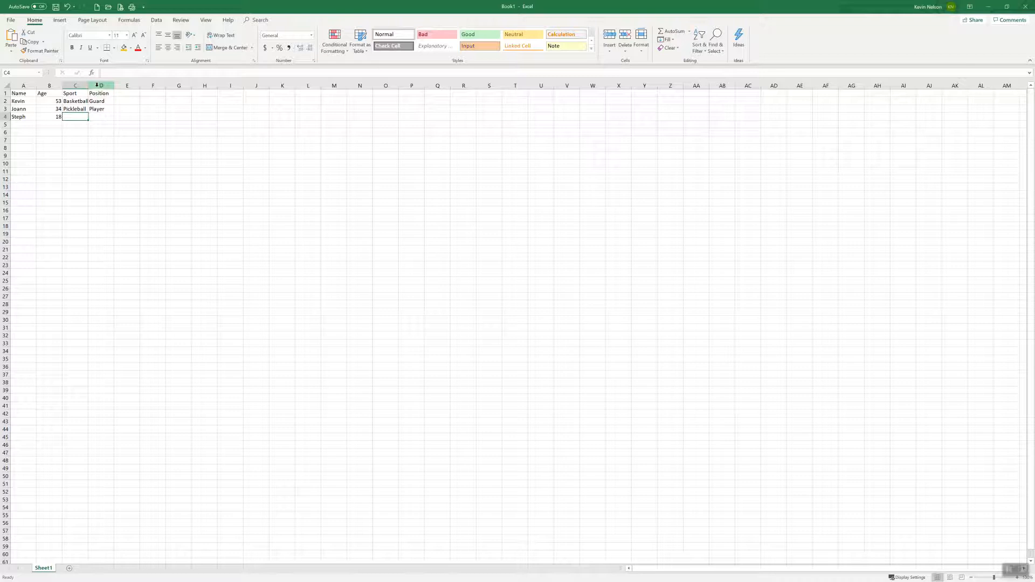
type("Track")
key("Tab")
type("Distance")
key("Return")
Step: Fill row 5 with the fourth person's name, age 16, sport Baseball and position Third
type("Joe")
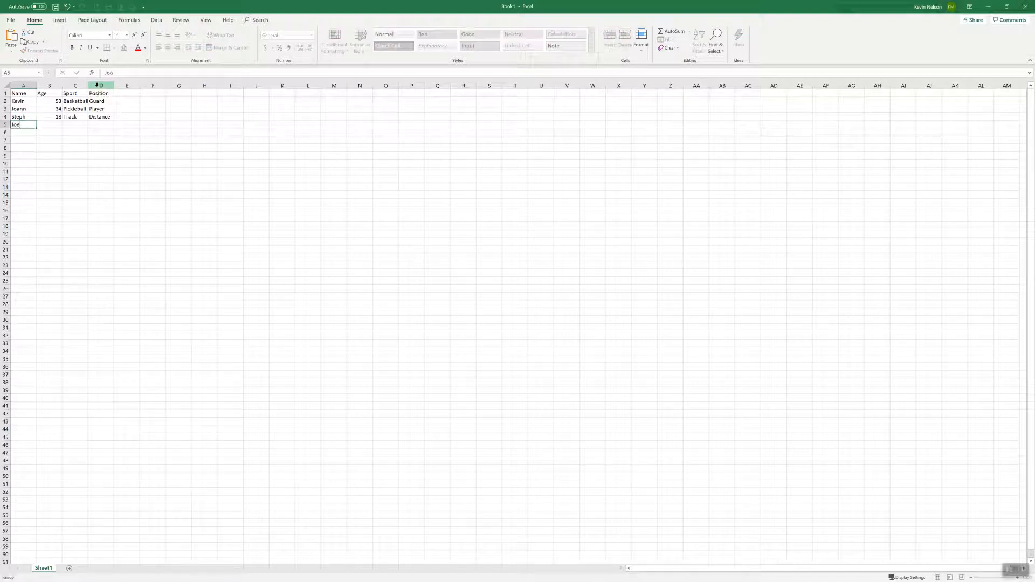
key("Tab")
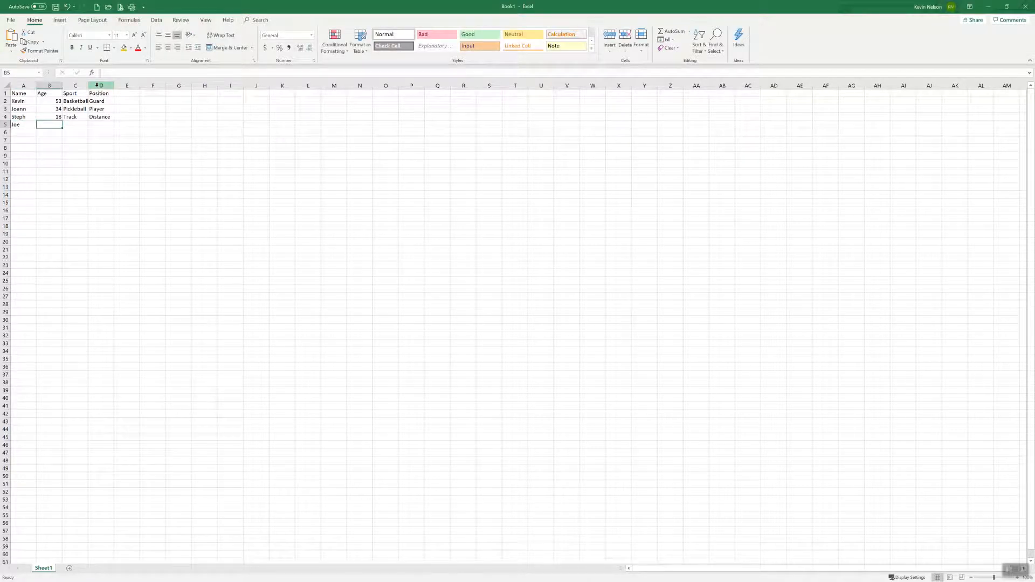
type("16")
key("Tab")
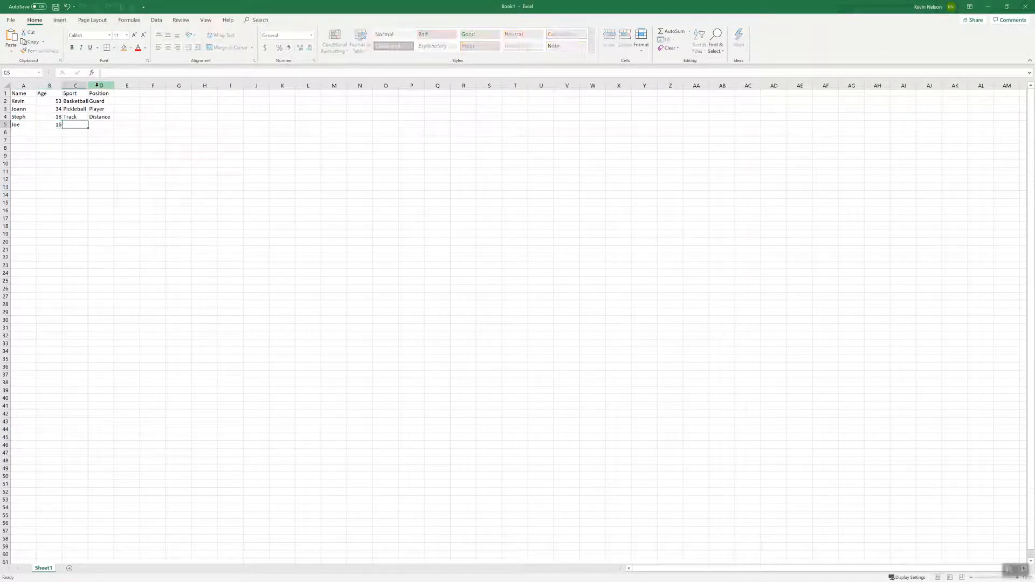
type("Baseball")
key("Tab")
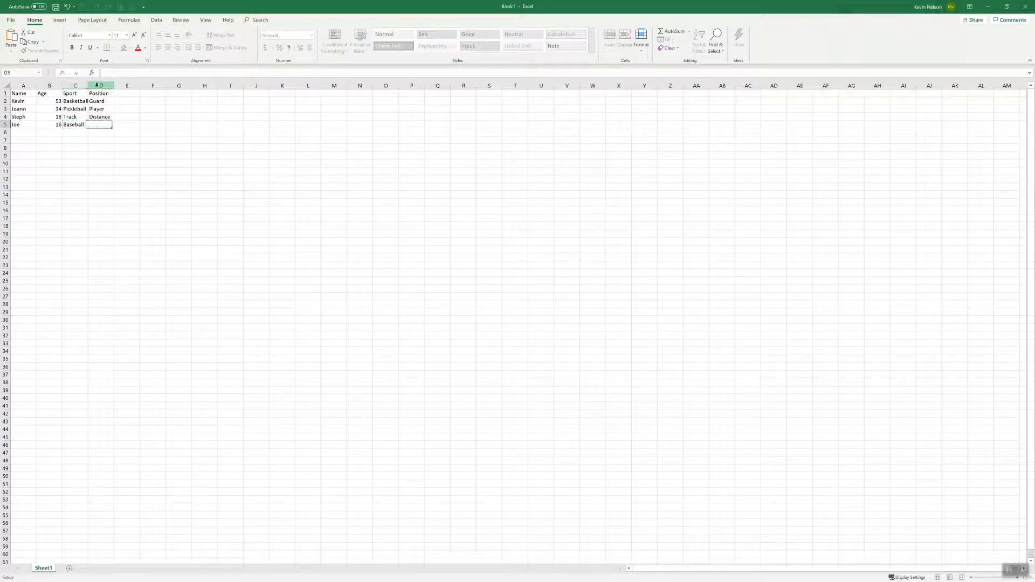
type("Third")
key("Return")
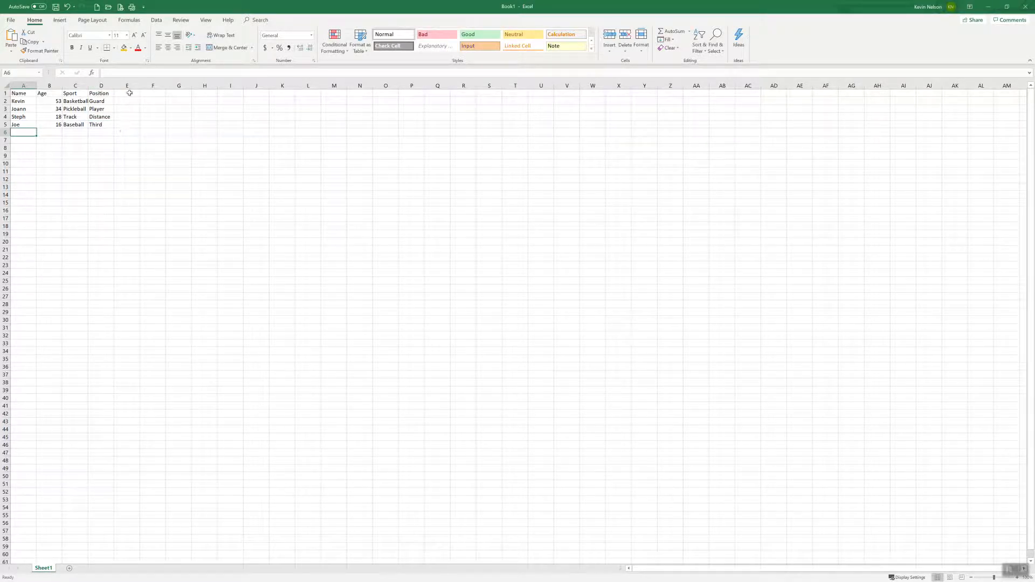
Step: Center the Age heading and the ages below it in cells B1:B5
left_click(48, 94)
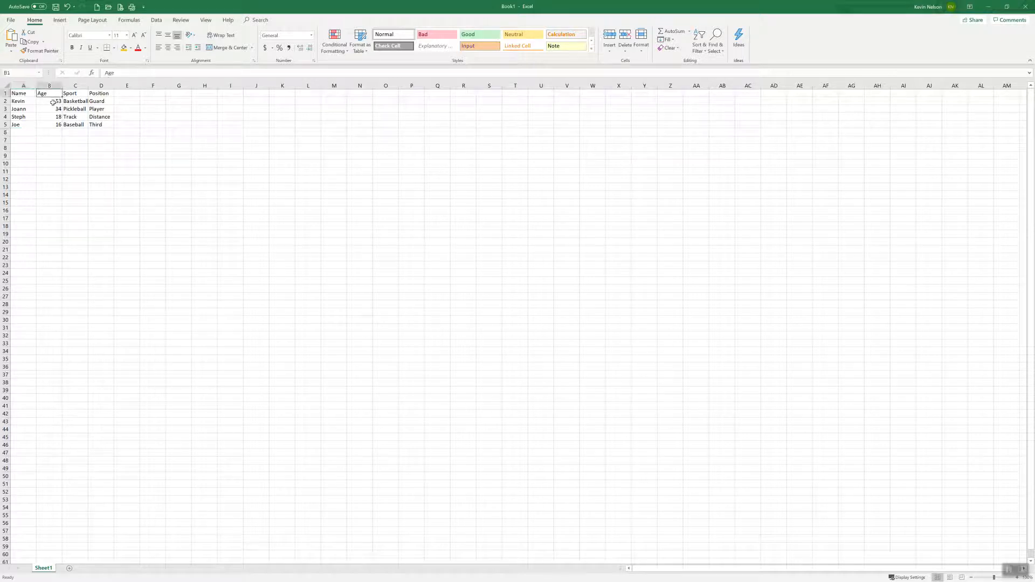
left_click(58, 102)
left_click(51, 86)
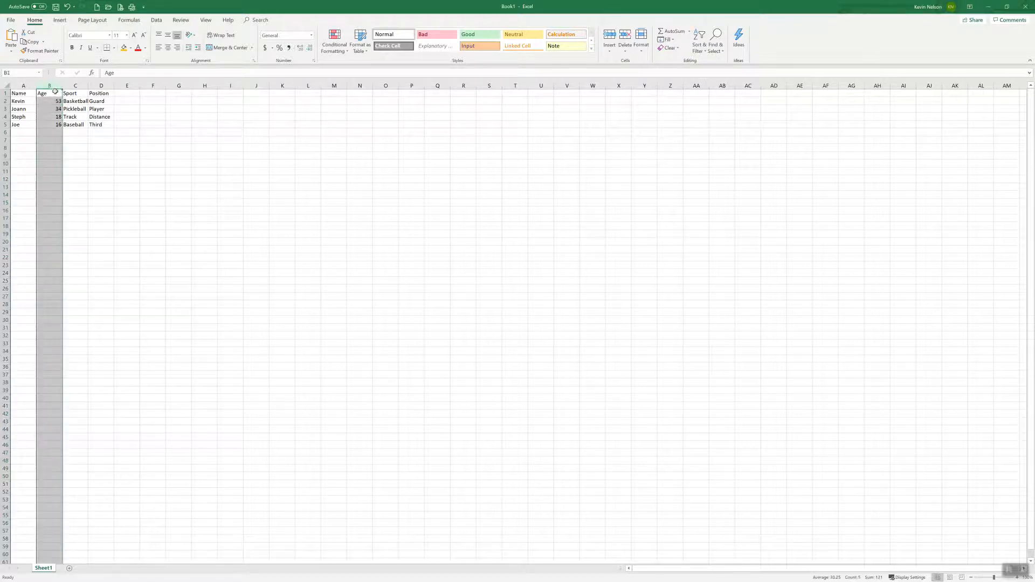
left_click(51, 93)
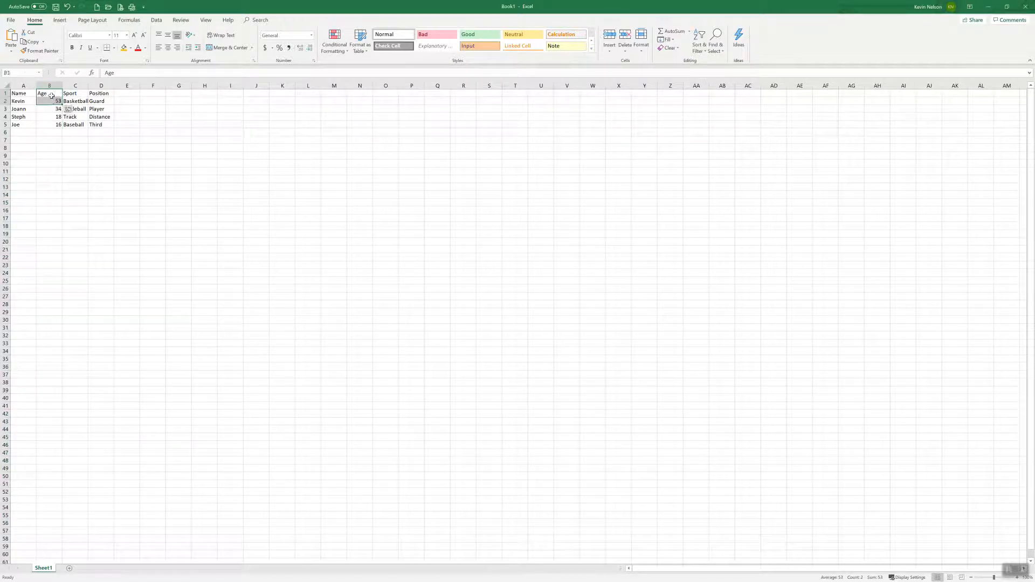
left_click_drag(51, 94, 53, 125)
left_click(168, 48)
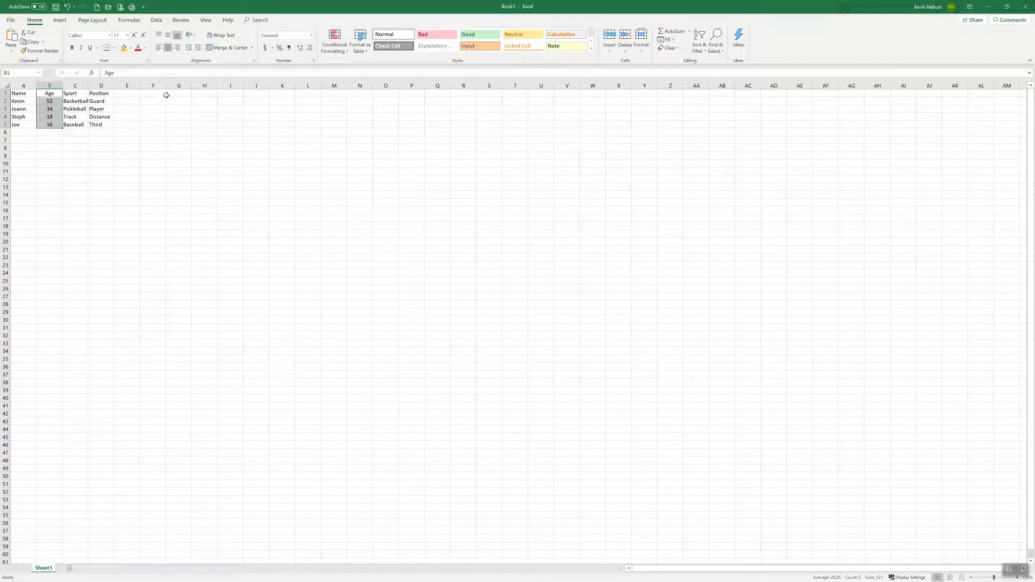
Step: Try narrowing the Sport column and making row 4 taller, and undo the row height change
left_click_drag(87, 85, 82, 86)
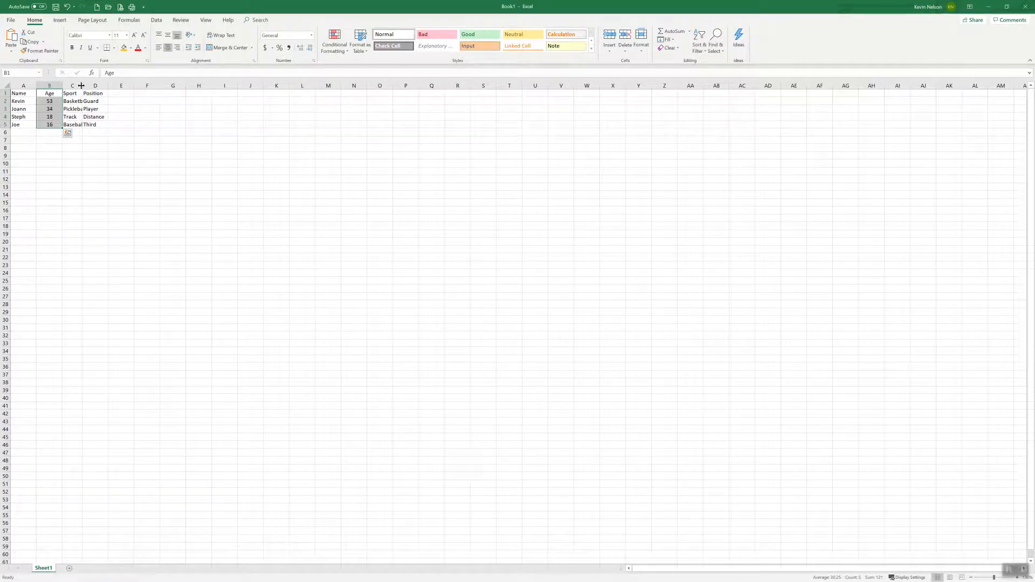
left_click_drag(5, 120, 5, 127)
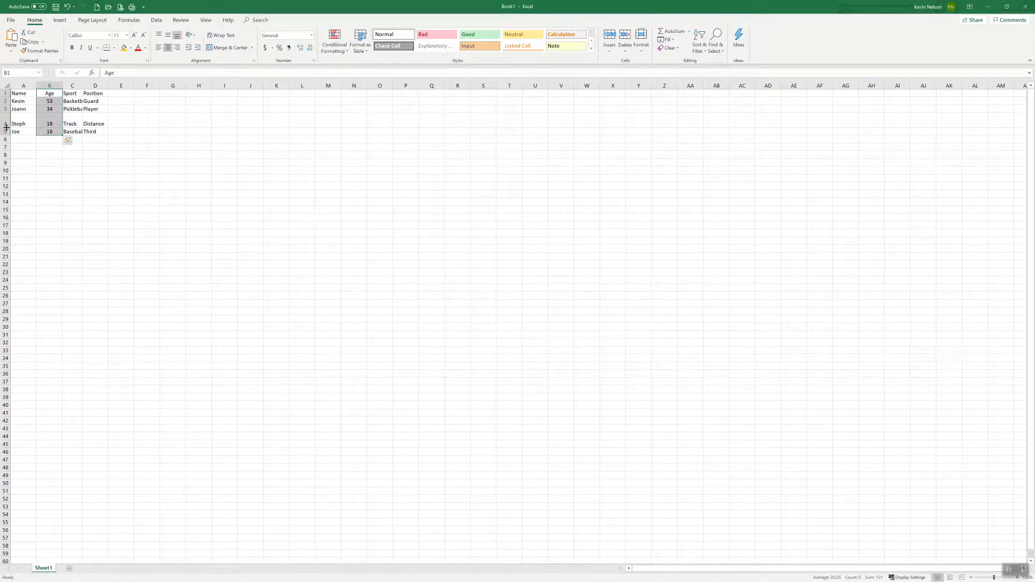
key("ctrl+z")
Step: Fit the Sport column's width automatically to its contents
mouse_move(83, 87)
left_mouse_down()
mouse_move(93, 86)
mouse_move(78, 86)
left_mouse_up()
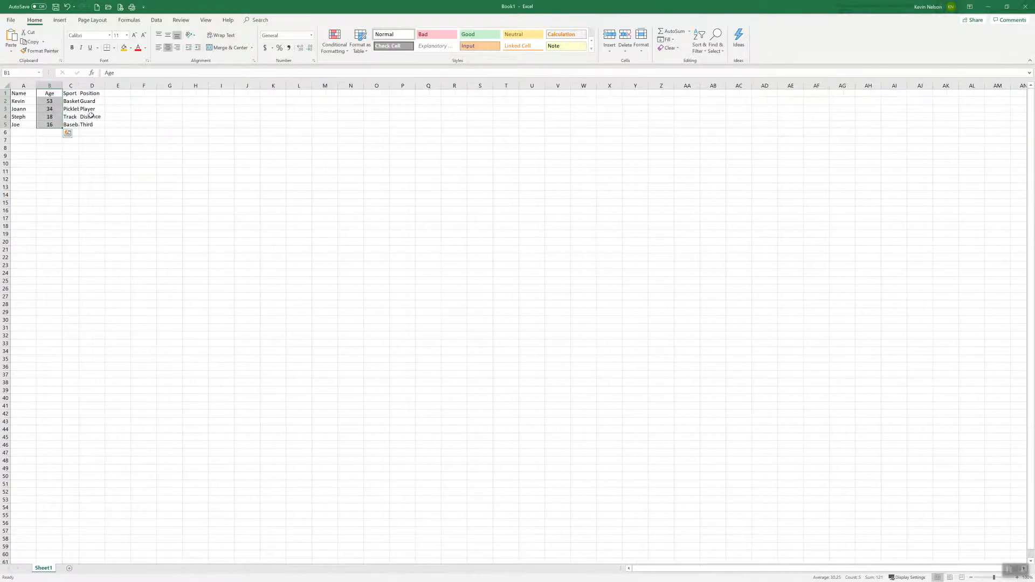
double_click(79, 86)
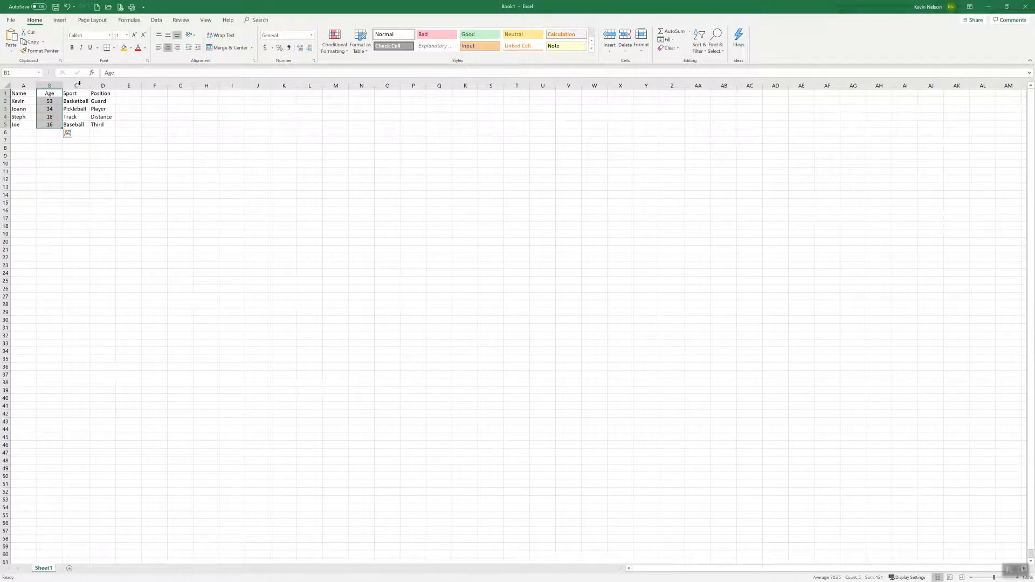
left_click(81, 132)
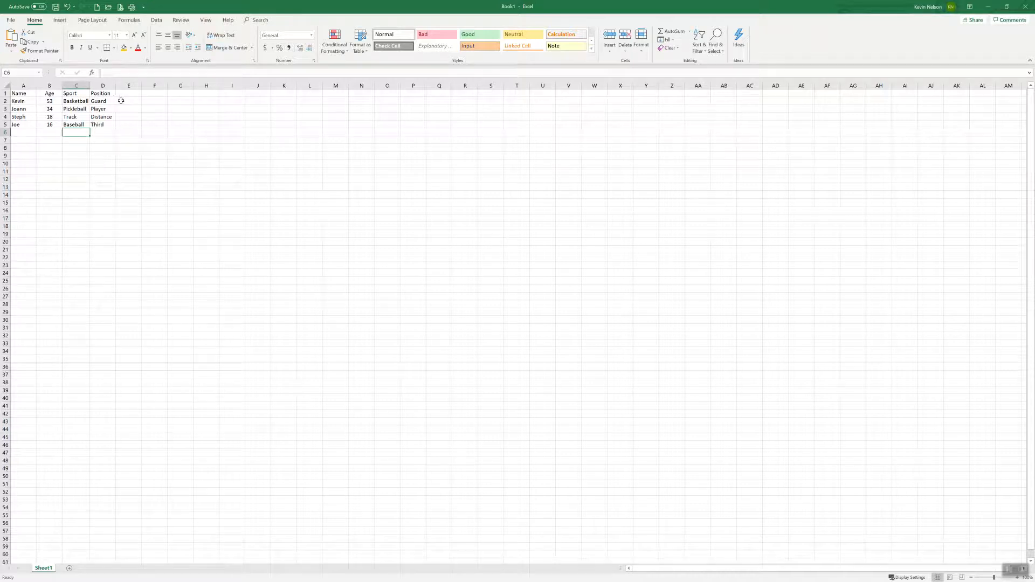
Step: Change cell C2 to "Basketball player" and widen the Sport column to slightly more than its longest entry
double_click(83, 101)
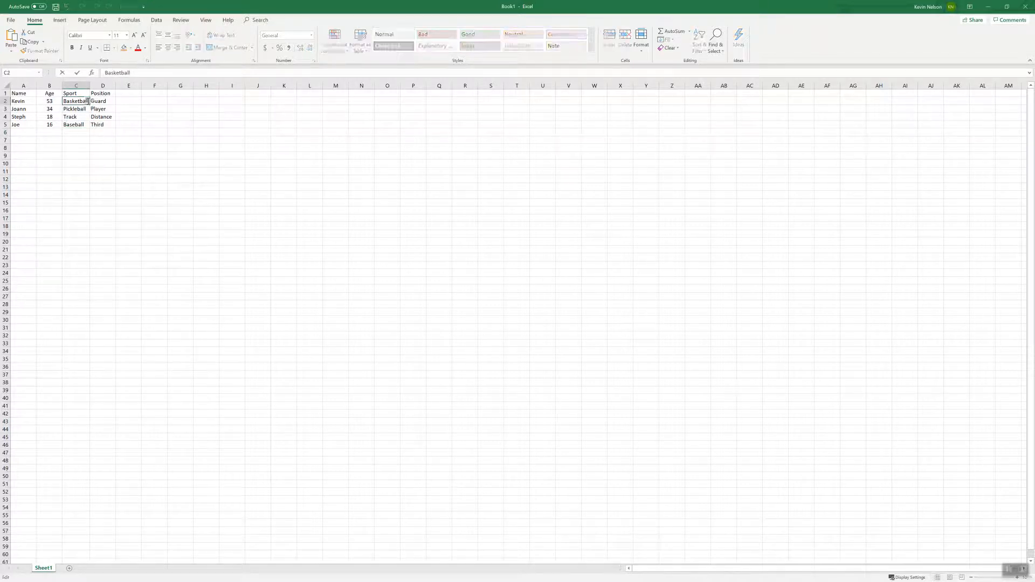
left_click(137, 70)
type("pla")
key("Return")
double_click(90, 86)
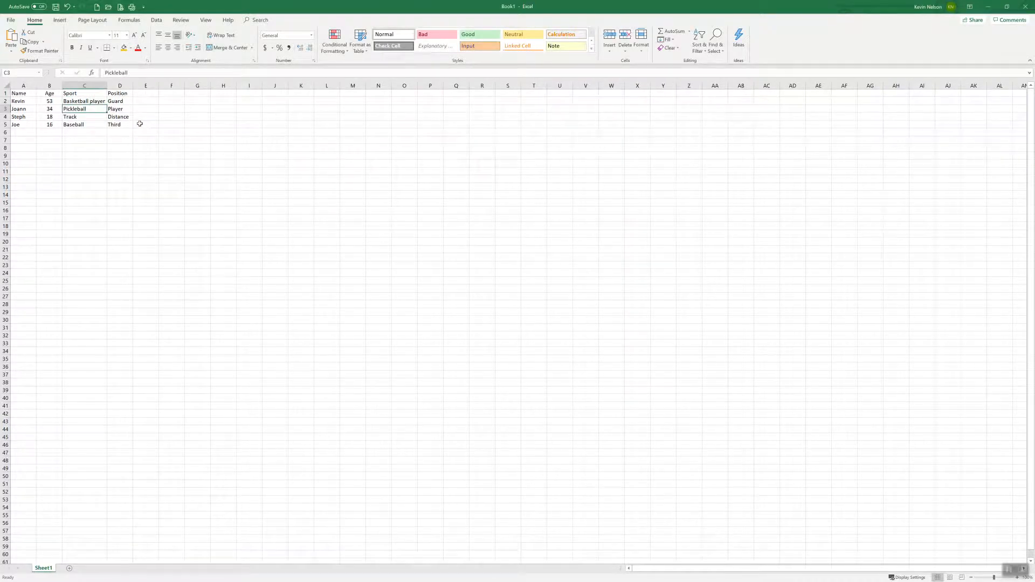
left_click_drag(108, 84, 112, 85)
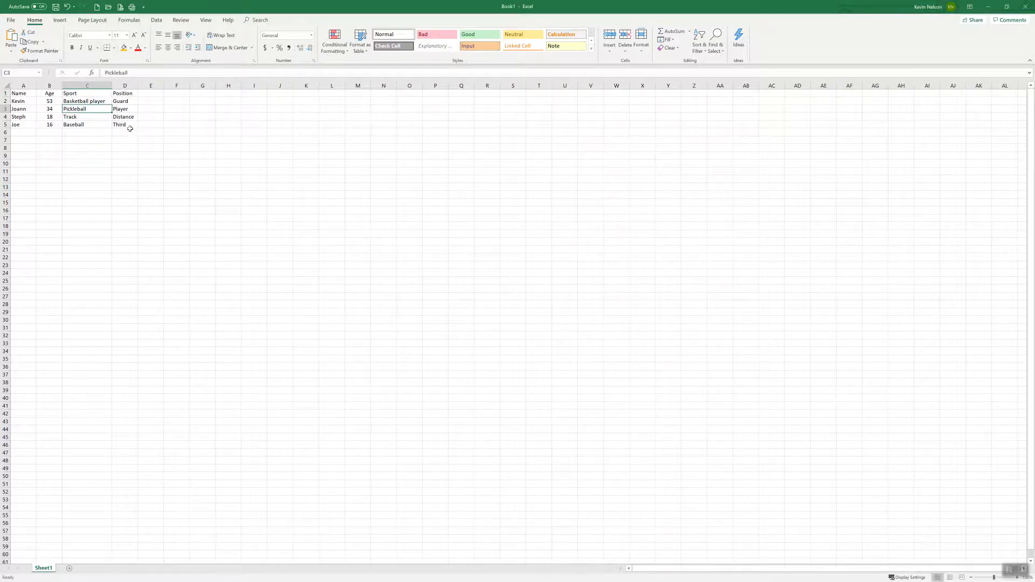
left_click_drag(22, 94, 122, 94)
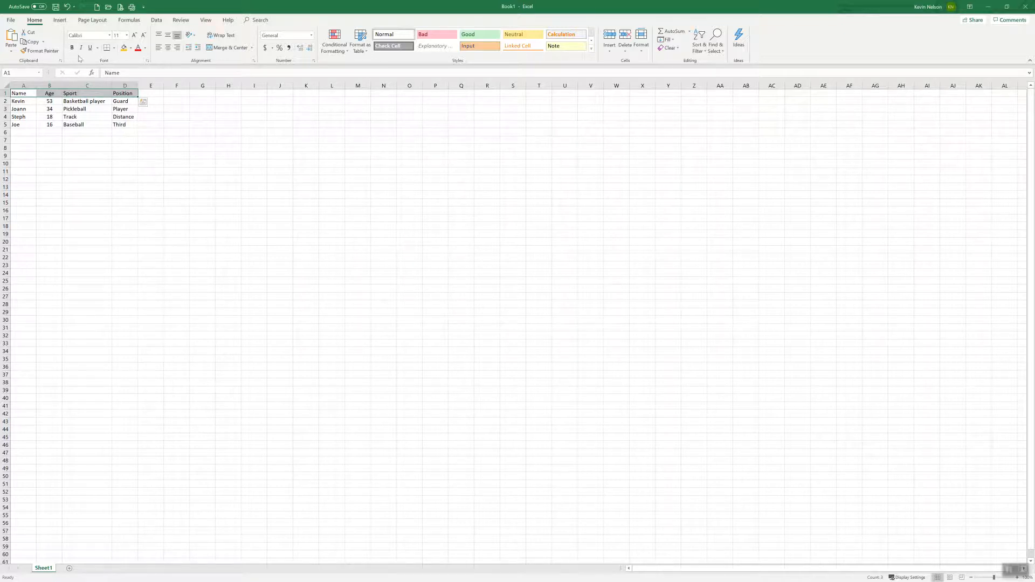
left_click(71, 131)
left_click_drag(19, 93, 123, 94)
left_click_drag(19, 94, 124, 96)
left_click(121, 96)
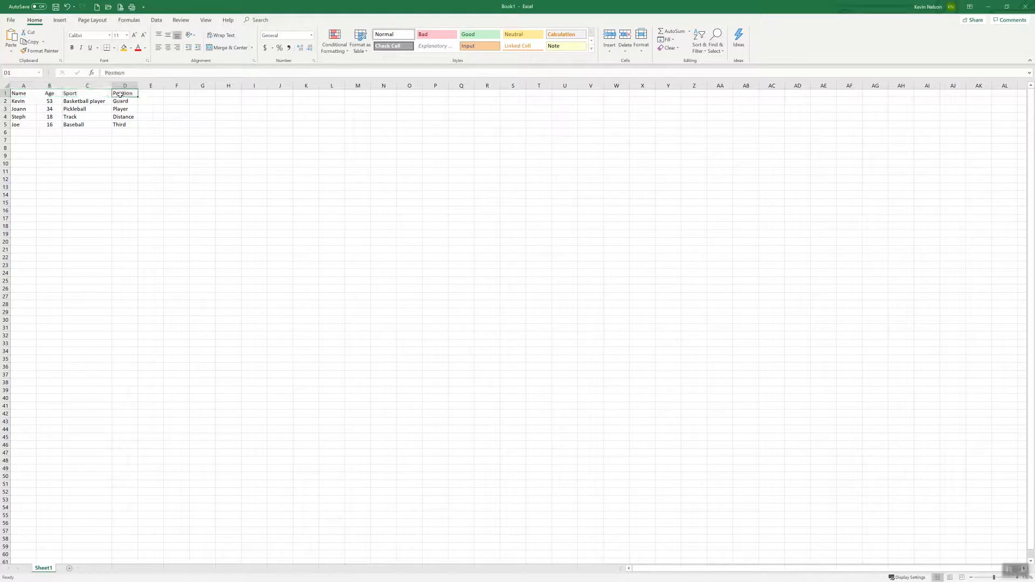
left_click(151, 115)
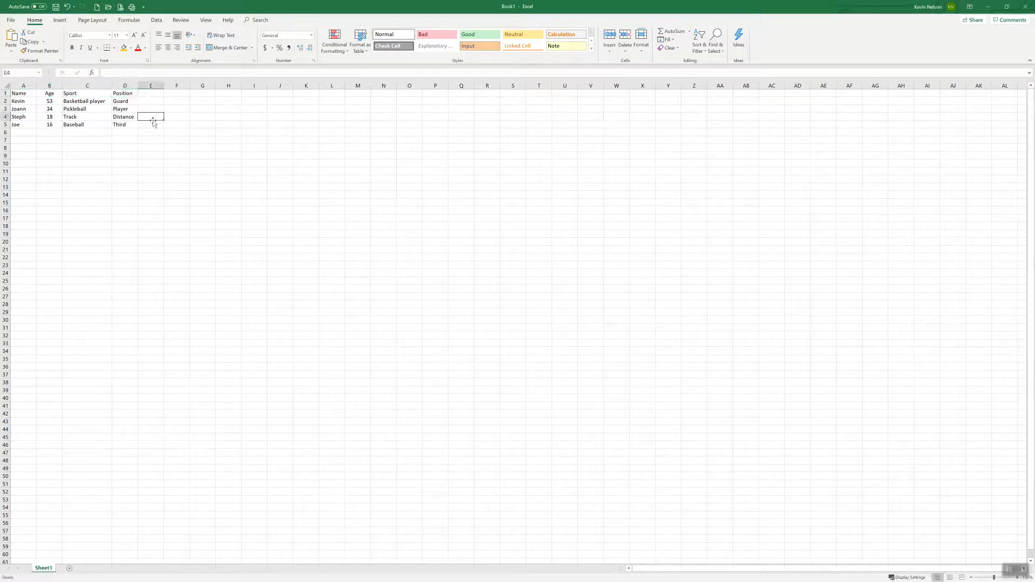
mouse_move(154, 123)
left_mouse_down()
mouse_move(138, 98)
mouse_move(156, 120)
left_mouse_up()
left_click(125, 94)
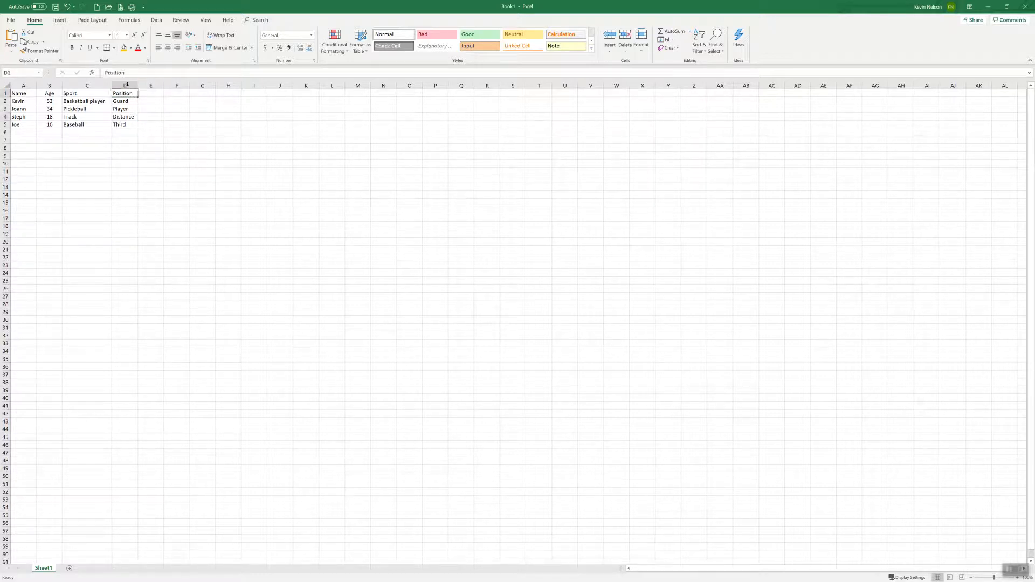
left_click(127, 36)
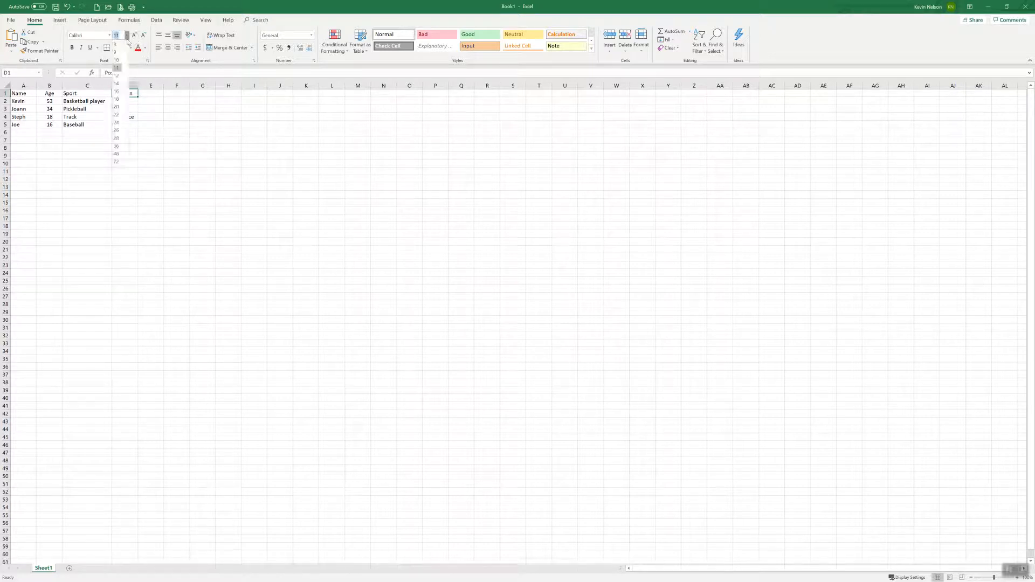
key("Escape")
left_click(150, 107)
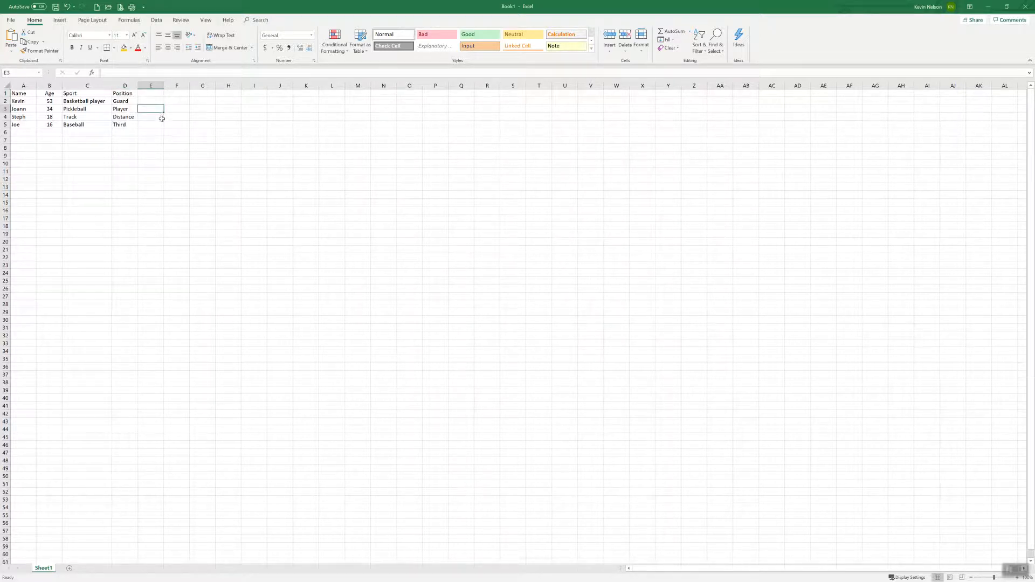
left_click(218, 109)
left_click(155, 102)
Step: Make the row 1 headings Name, Age, Sport and Position bold
left_click(27, 91)
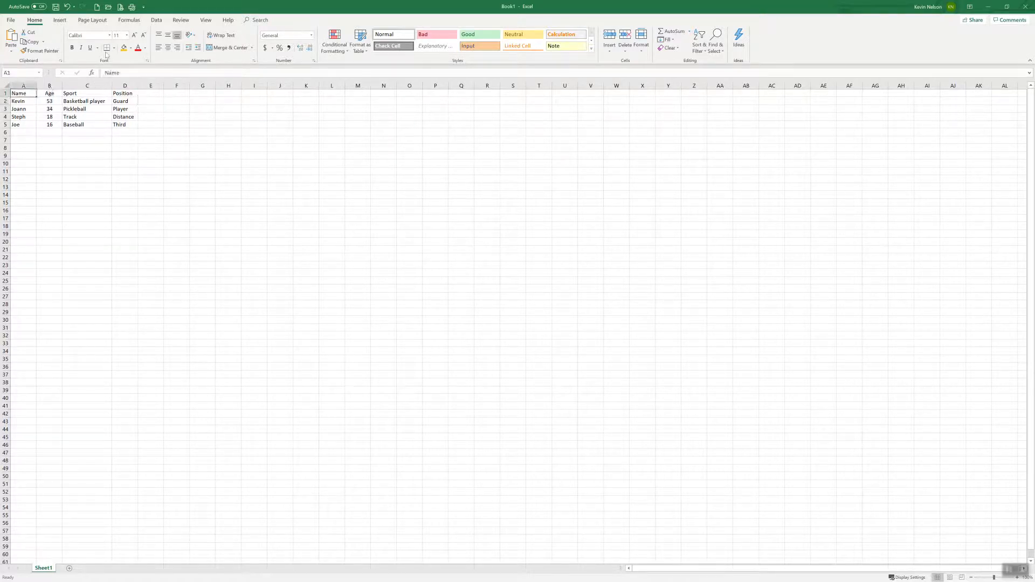
left_click(72, 48)
left_click_drag(49, 93, 124, 93)
left_click(72, 47)
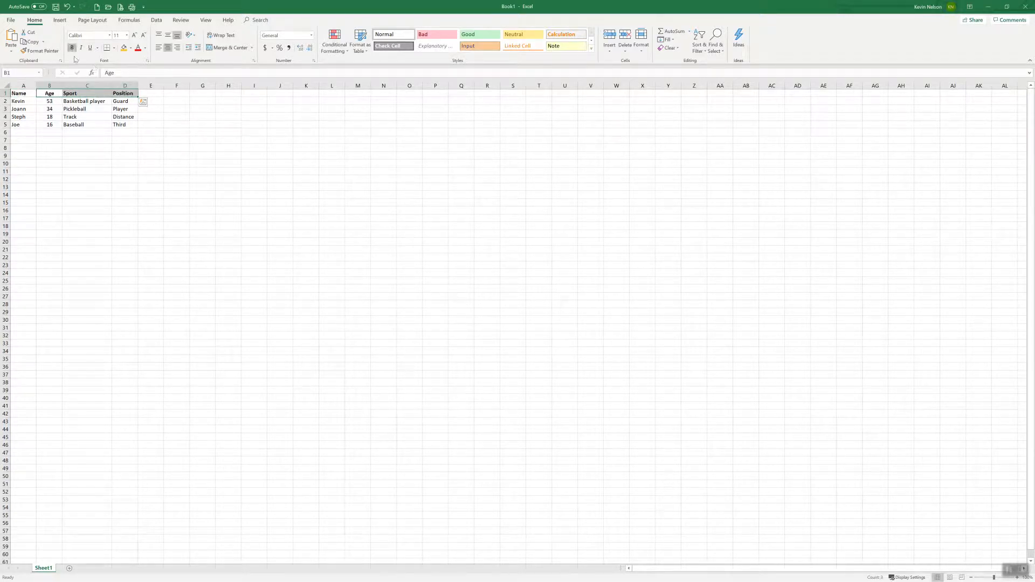
left_click(89, 109)
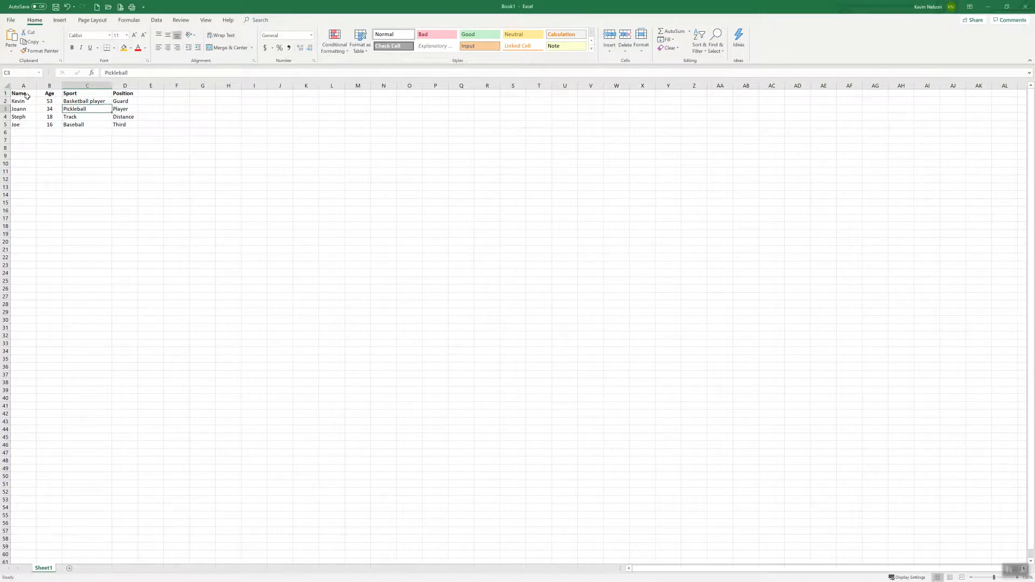
Step: Try applying all borders to the table range A1:D5 and undo them
left_click(114, 48)
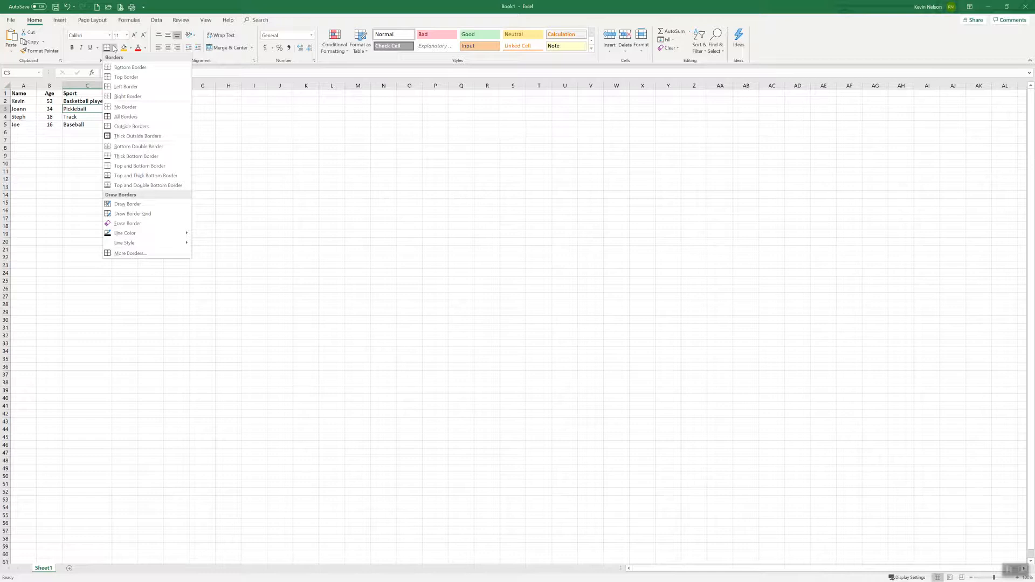
left_click(124, 117)
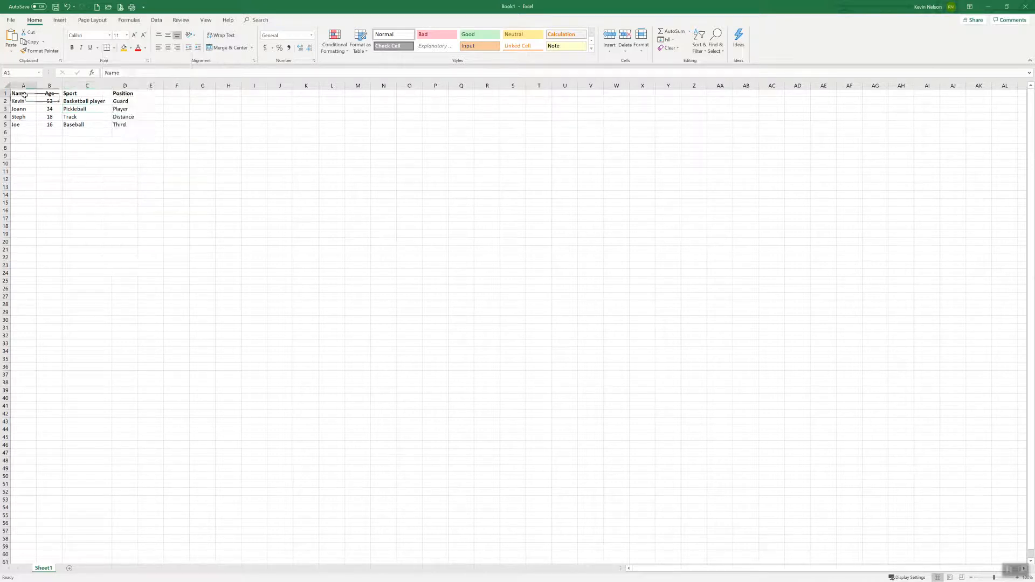
left_click_drag(23, 94, 119, 125)
left_click(114, 48)
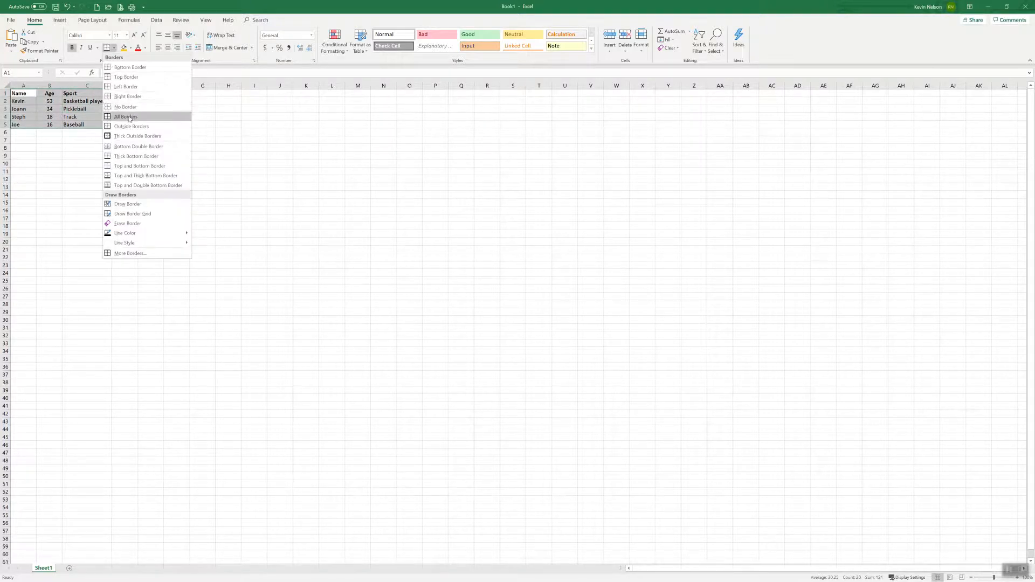
left_click(191, 118)
left_click(199, 124)
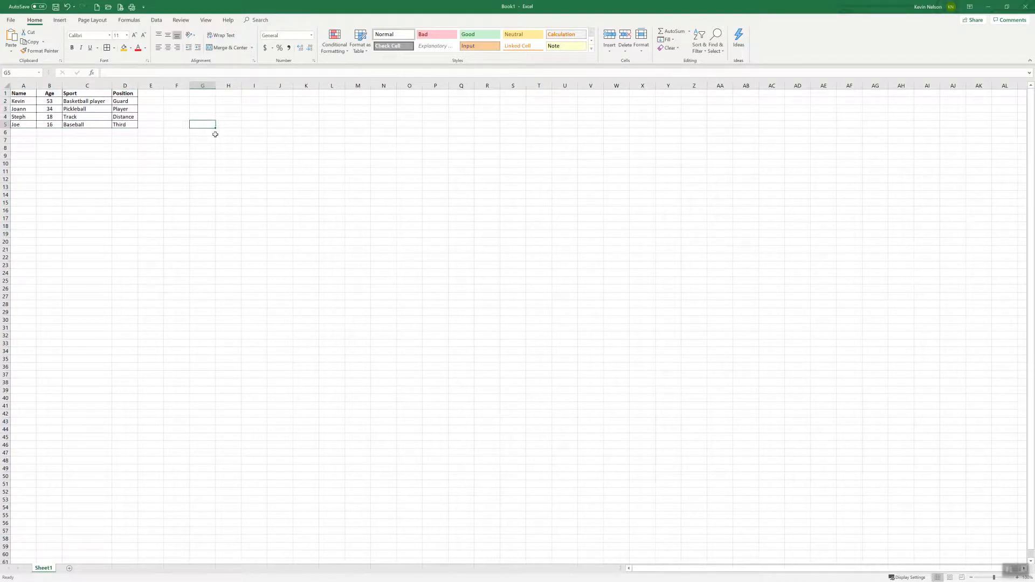
key("ctrl+z")
left_click(214, 133)
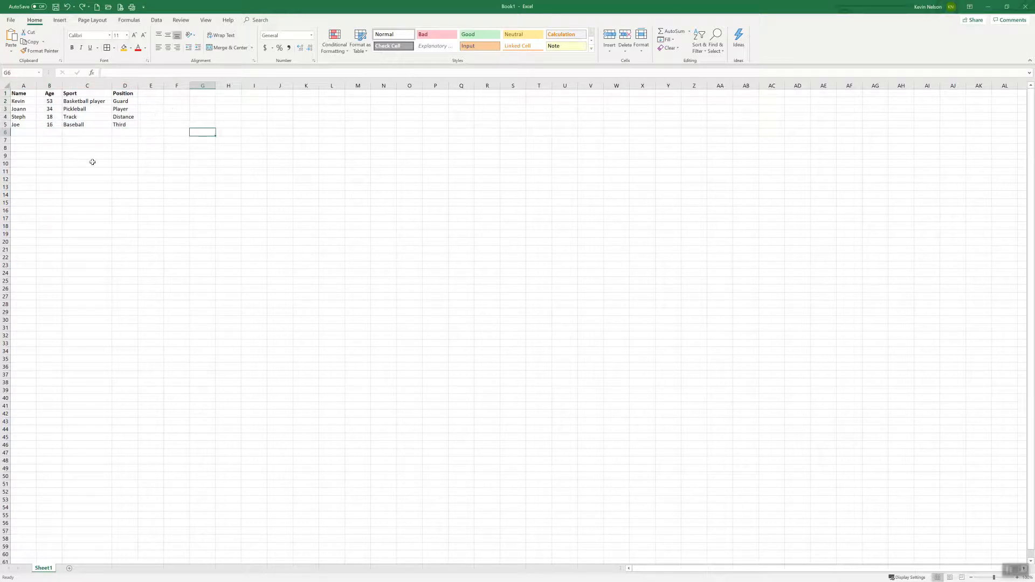
Step: Enter the formula =SUM(B2:B5) in cell B6 to total the ages, and center the cell
left_click(24, 142)
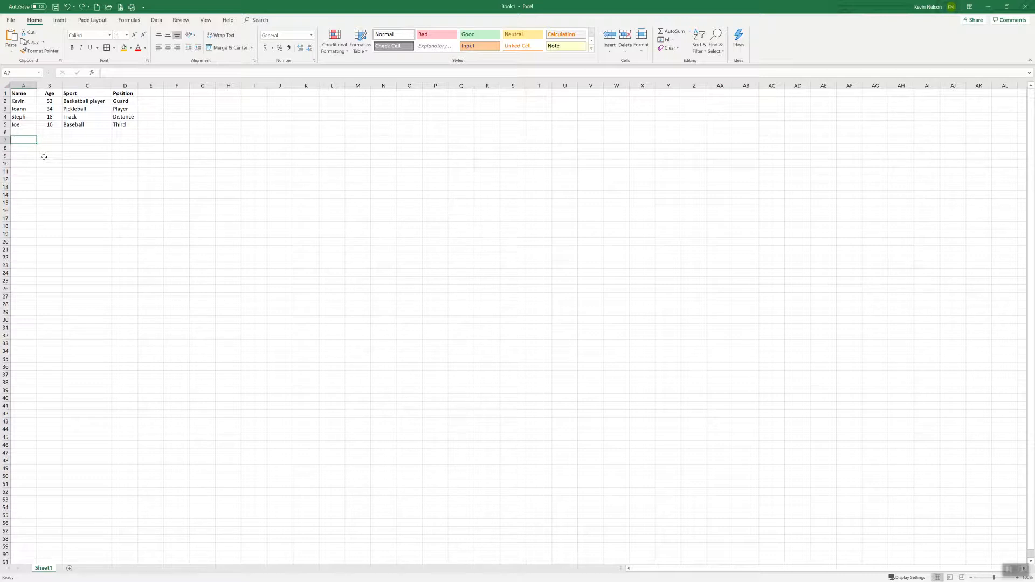
left_click(49, 133)
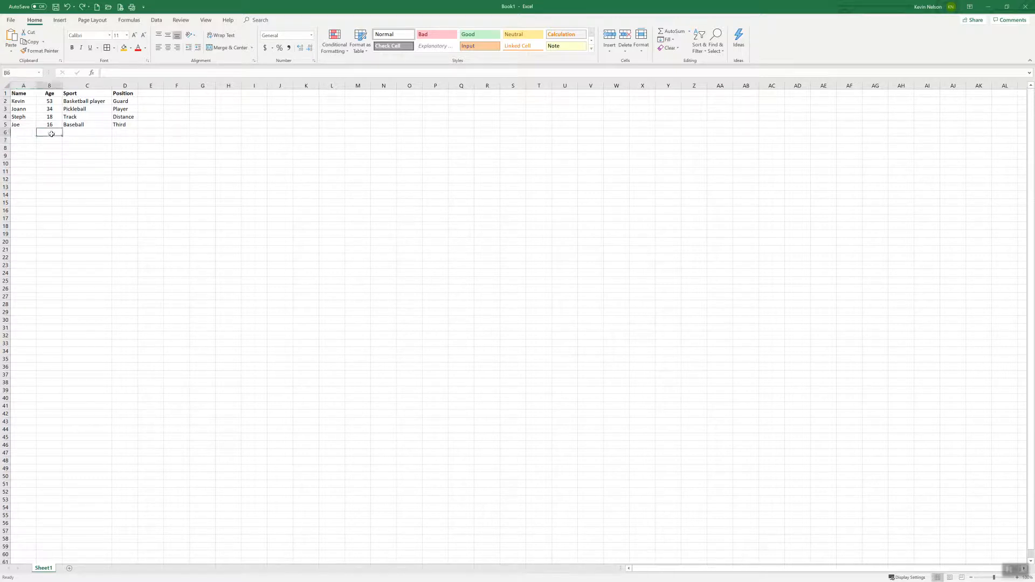
type("=")
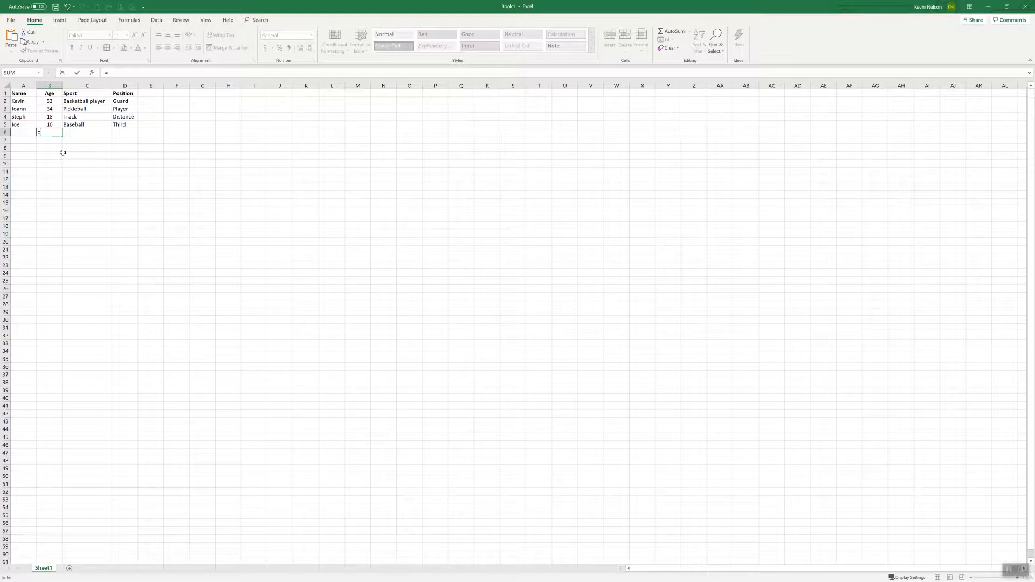
type("sum(")
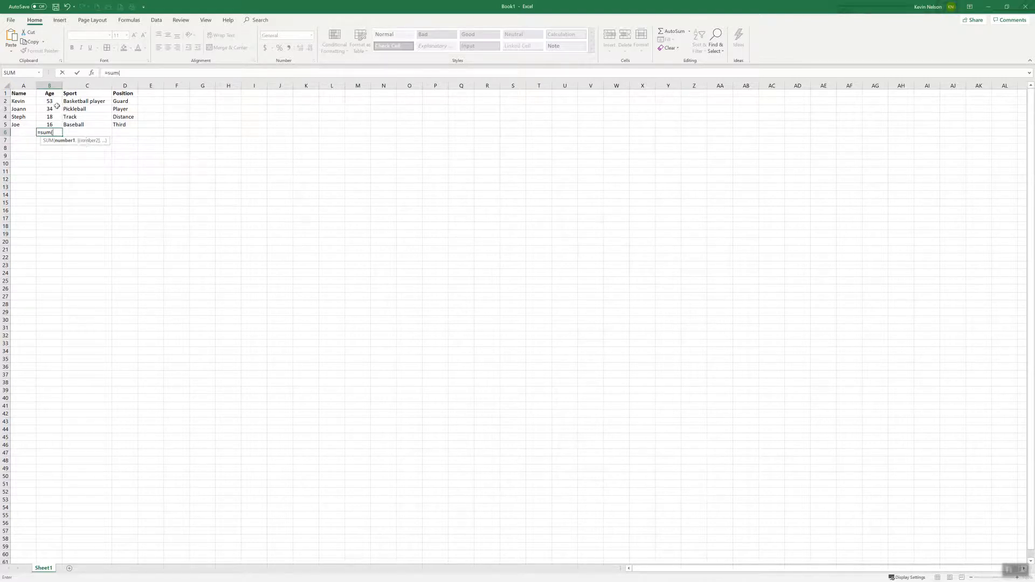
left_click_drag(51, 101, 50, 125)
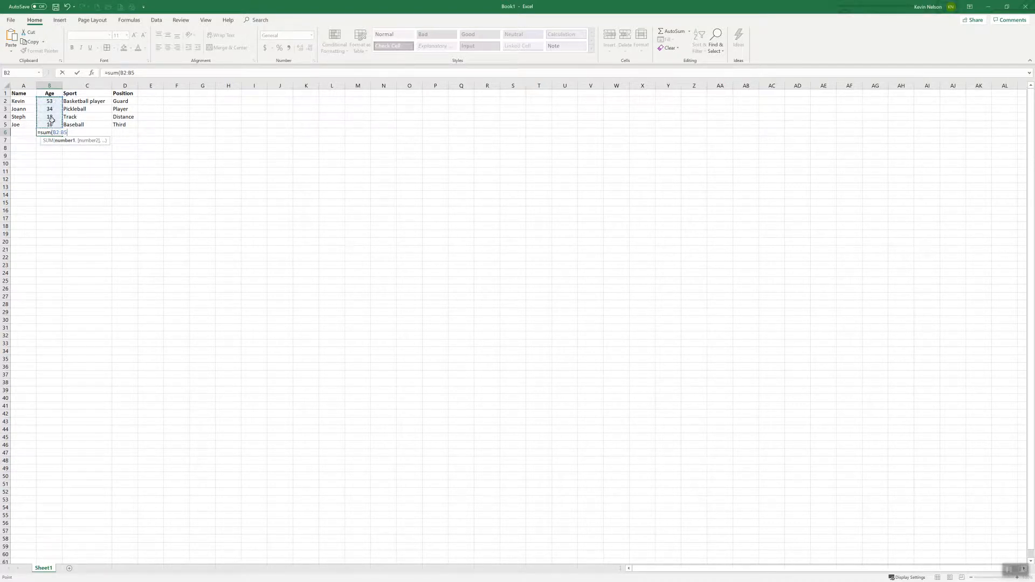
type(")")
key("Return")
left_click(59, 131)
left_click(168, 48)
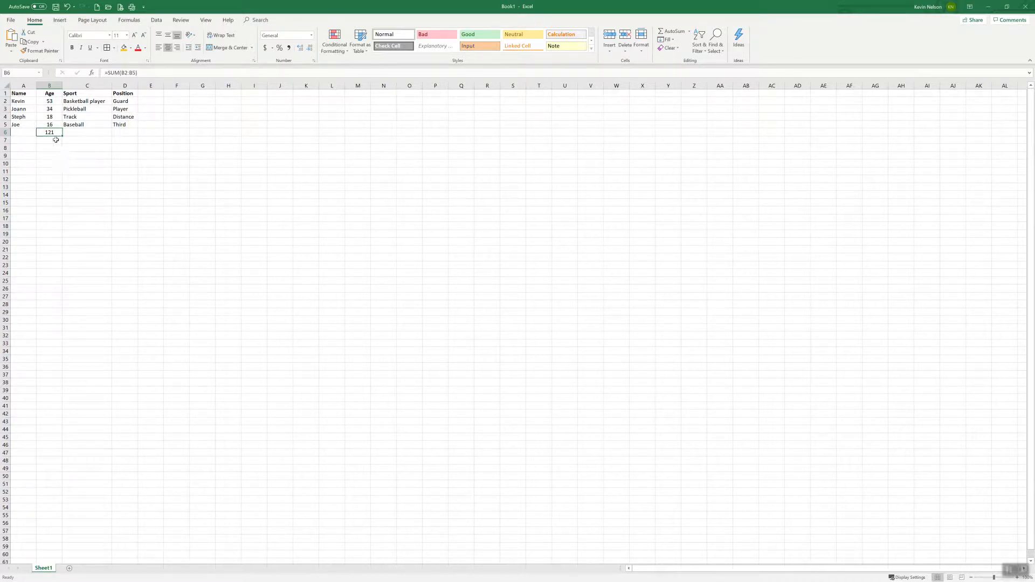
Step: Test the age total by setting B4 to 23, undoing the change and entering 23 again
left_click(58, 116)
type("23")
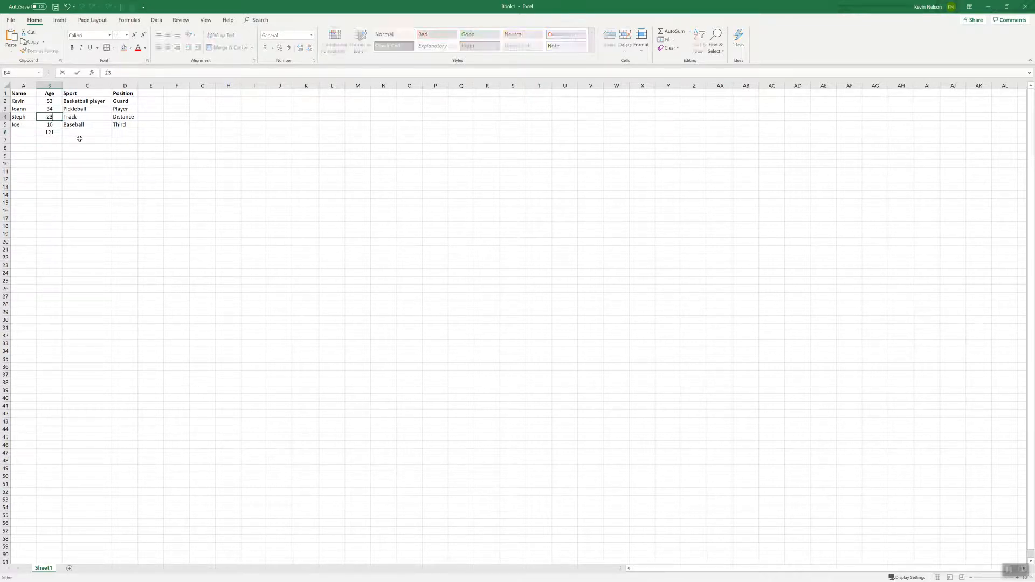
key("Return")
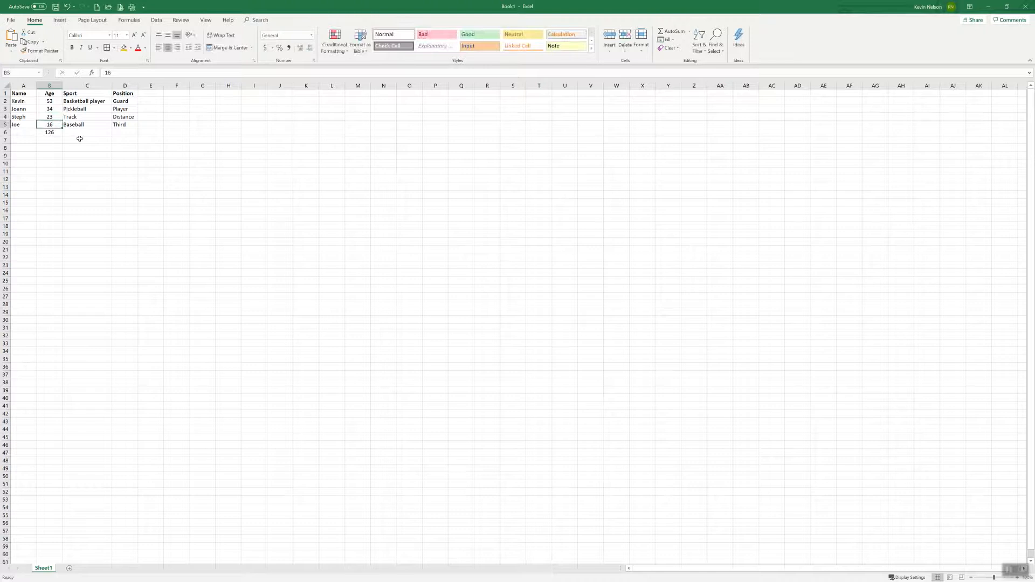
left_click(57, 132)
left_click(51, 117)
key("ctrl+z")
type("23")
key("Return")
Step: Undo the test change to the age in B4 and replace the formula in B6 with the fixed value 121
left_click(52, 133)
key("ctrl+z")
key("ctrl+z")
type("121")
key("Return")
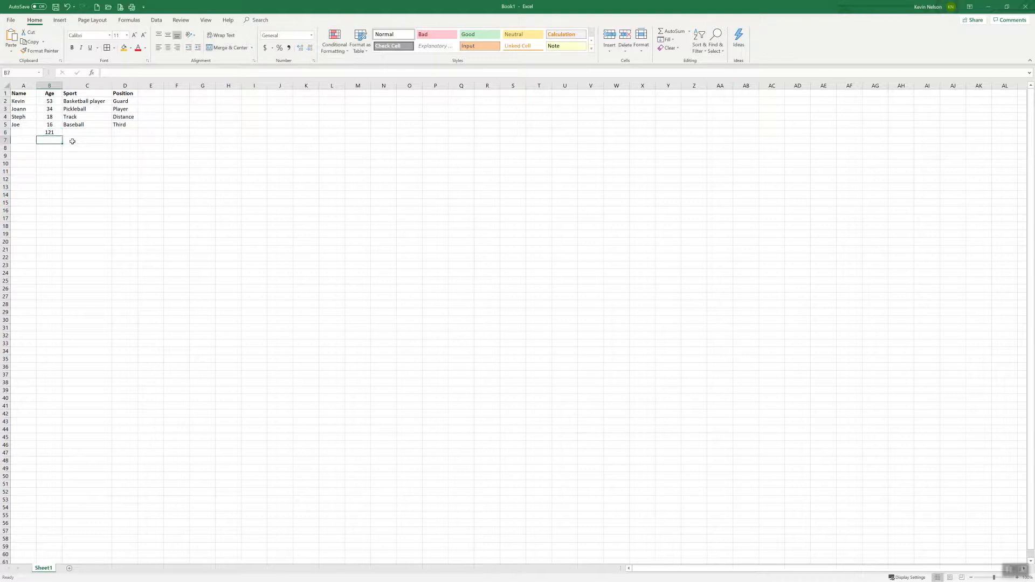
Step: Try changing the age in B4 to 23 and the total in B6 to 126, and undo both entries
key("Up")
key("Up")
key("Up")
type("23")
key("Return")
left_click(56, 132)
type("126")
key("Return")
key("ctrl+z")
key("ctrl+z")
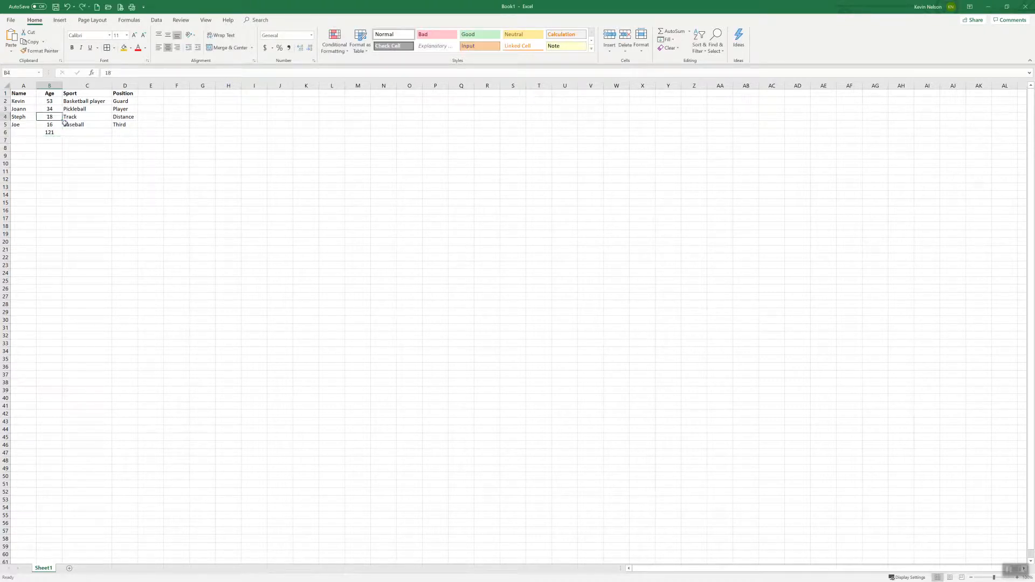
Step: Label the rows below the names as Total in cell A6 and Average in cell A7
left_click(26, 132)
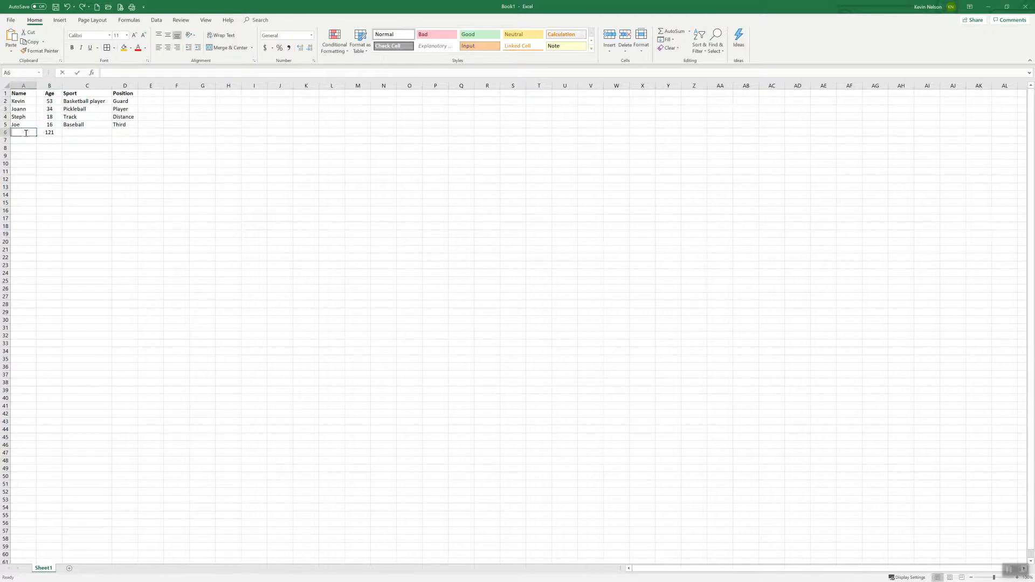
type("Tttal")
key("Return")
type("Average")
key("Return")
Step: Enter the formula =AVERAGE(B2:B5) in cell B7 to average the ages, and center the cell
left_click(49, 141)
type("=")
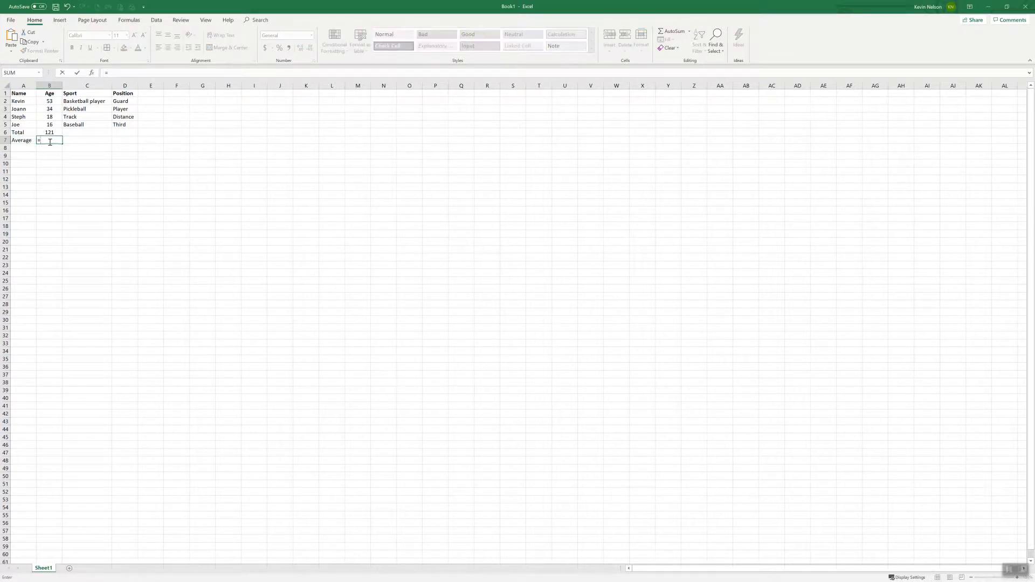
type("average(")
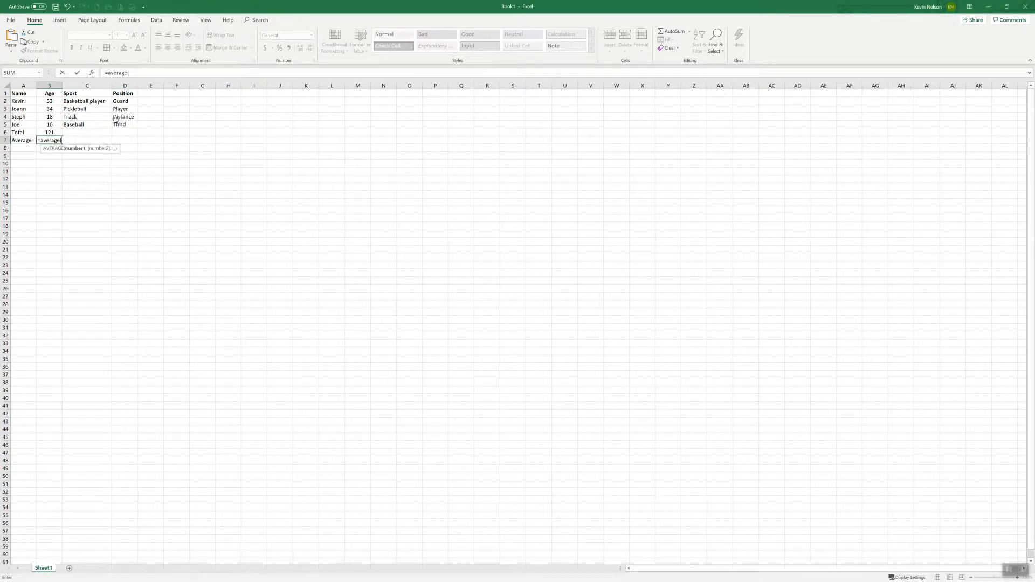
left_click(50, 101)
left_click_drag(50, 98, 51, 125)
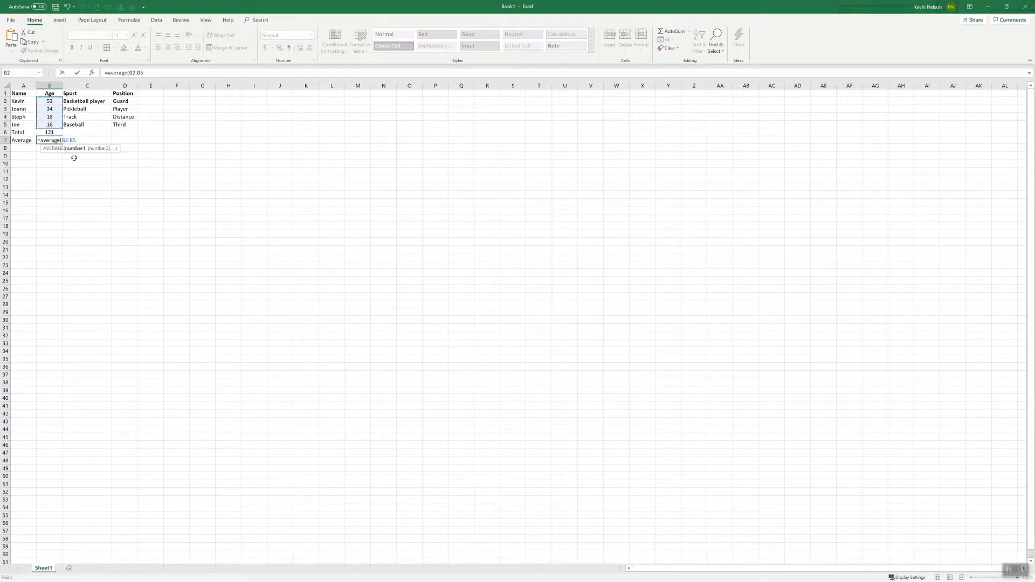
type(")")
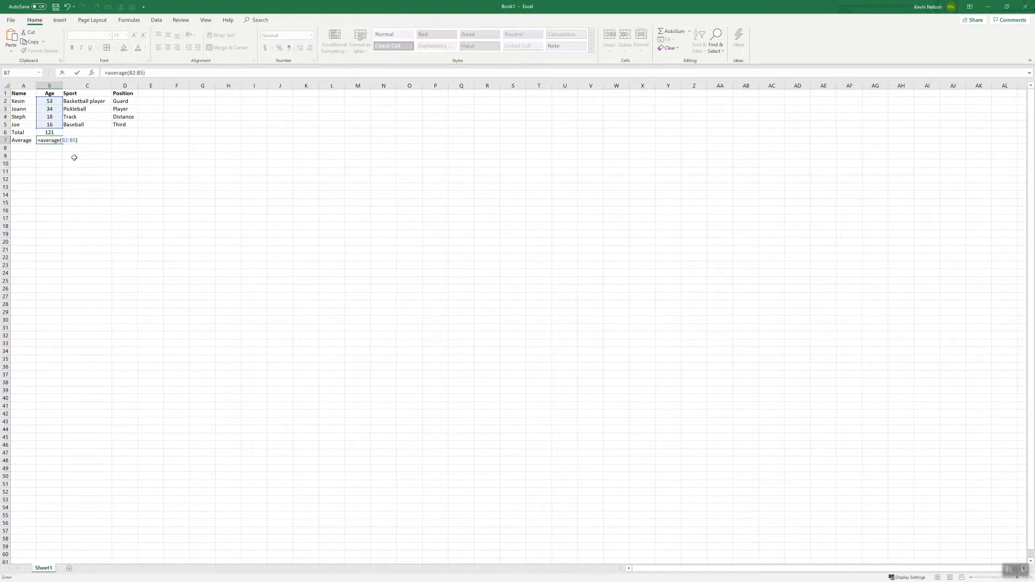
key("Return")
left_click(49, 141)
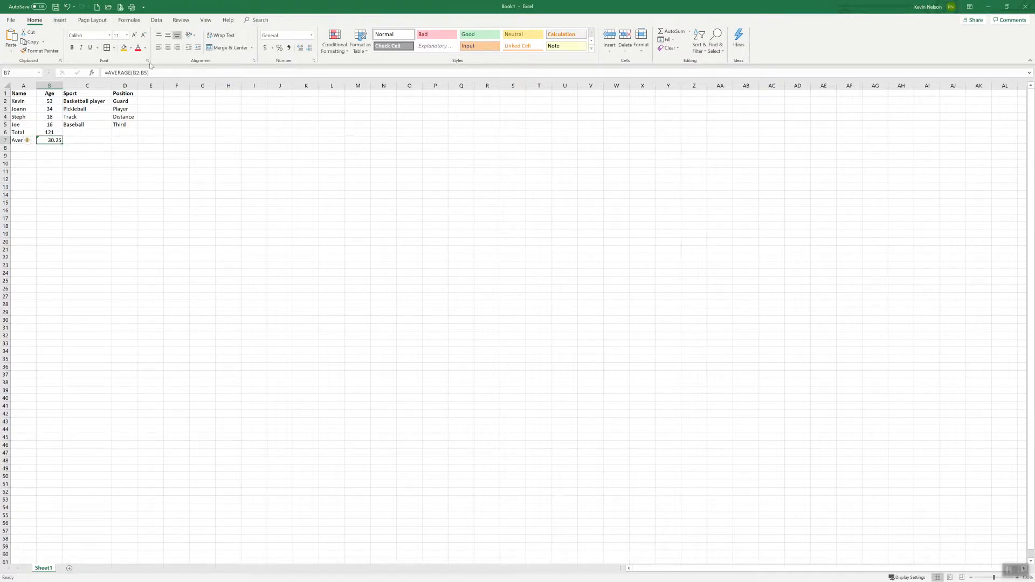
left_click(67, 159)
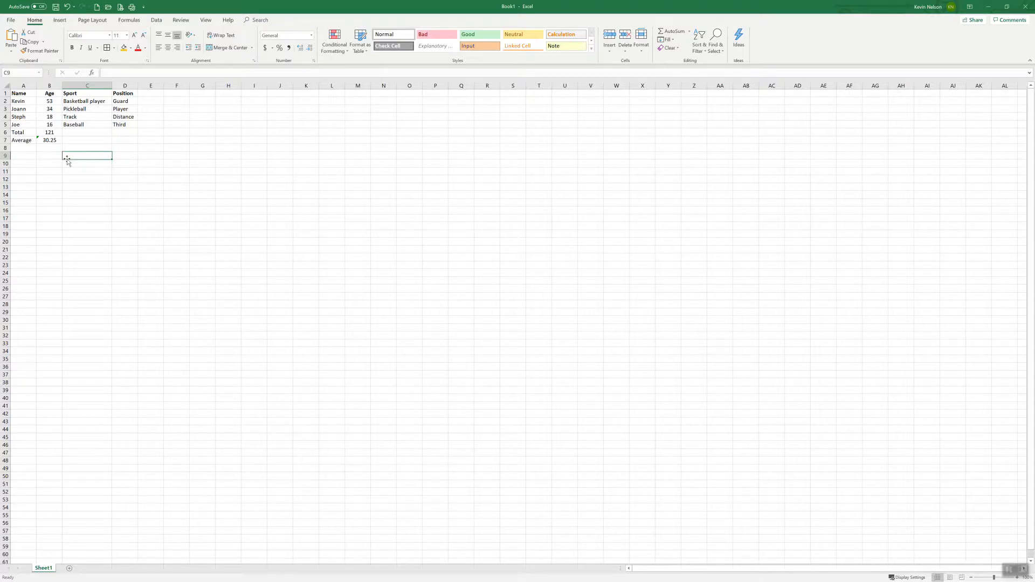
mouse_move(62, 86)
left_mouse_down()
mouse_move(47, 86)
mouse_move(63, 86)
left_mouse_up()
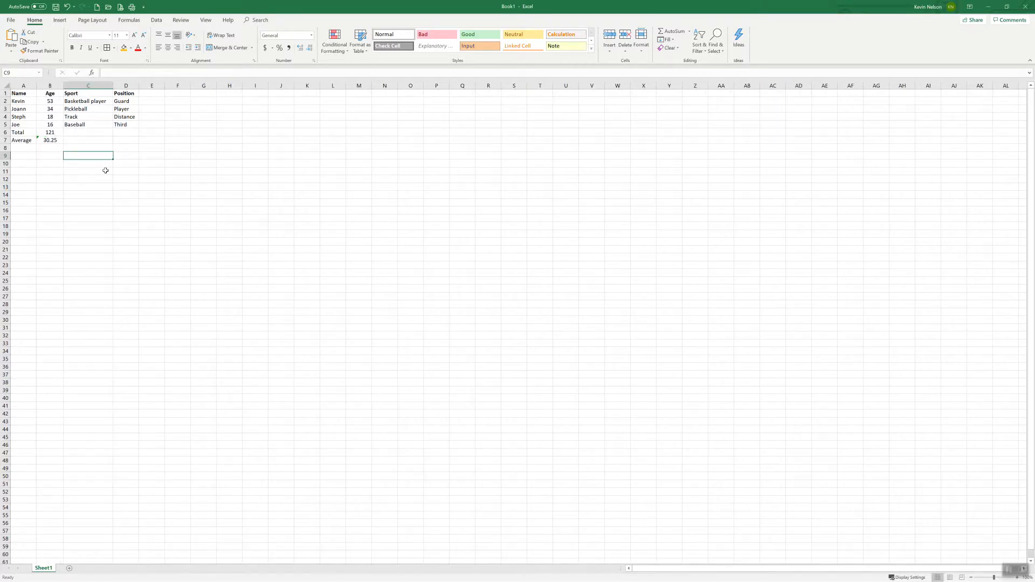
left_click(86, 166)
type("5221354213")
key("Return")
type("545122657")
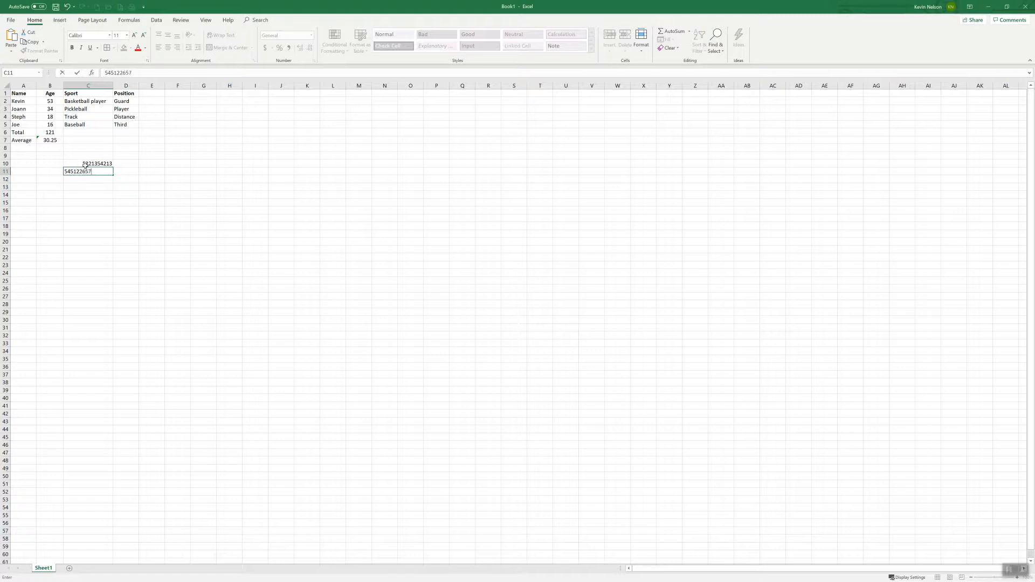
key("Return")
Step: Narrow column C well below the width of its large numbers and widen it again slightly
left_click_drag(110, 83, 83, 85)
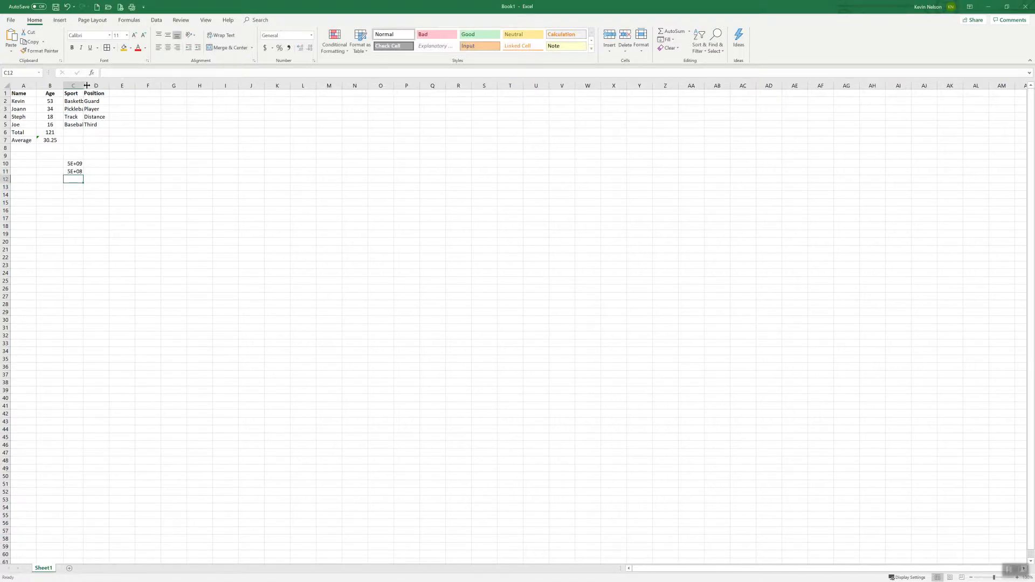
left_click(79, 164)
left_click_drag(83, 86, 90, 87)
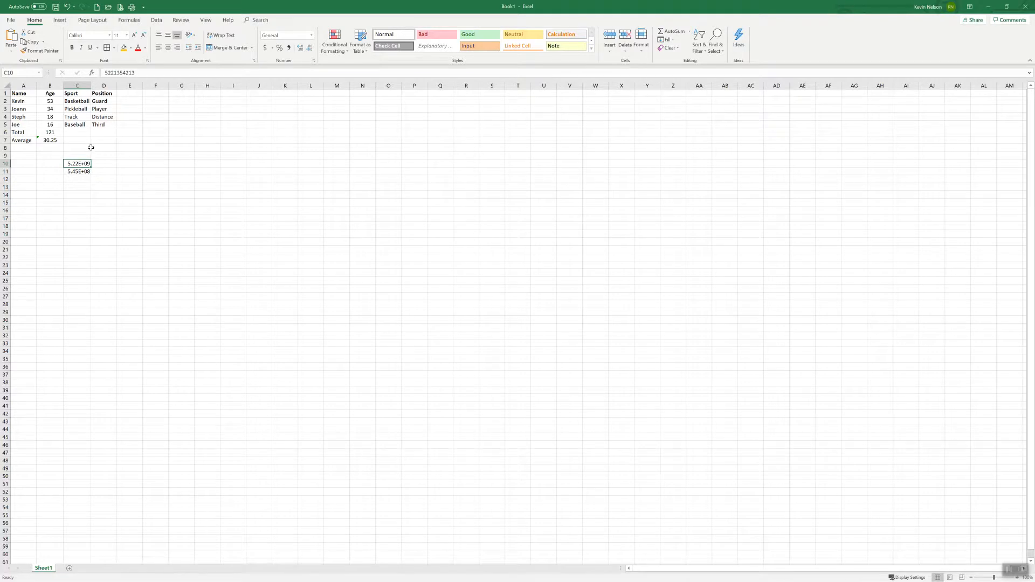
Step: Enter the text xxxxxxxxx in cell C12 and widen column C enough to fit the full numbers
left_click(78, 177)
type("xxxxxxxxx")
left_click(103, 178)
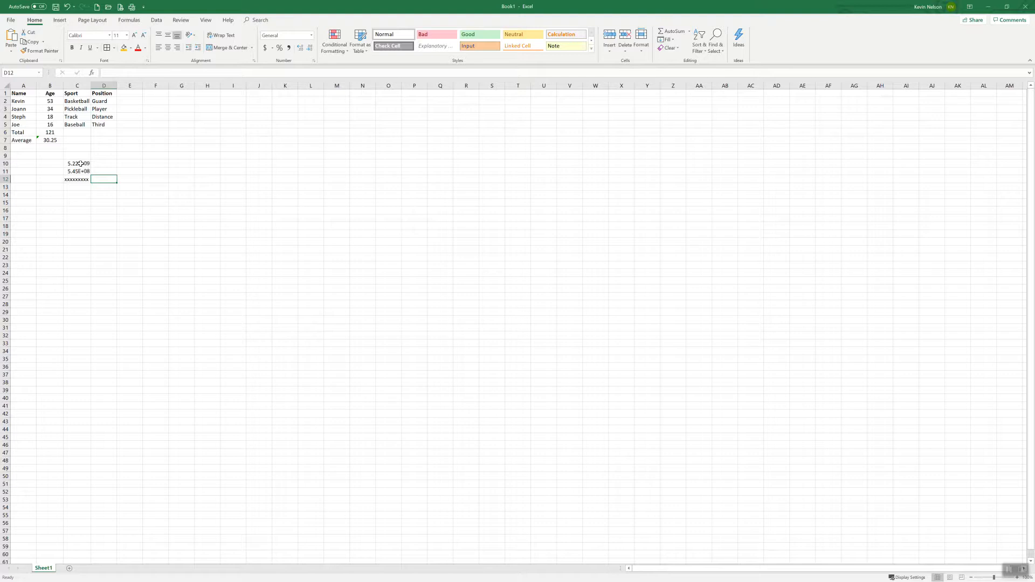
left_click_drag(90, 86, 99, 86)
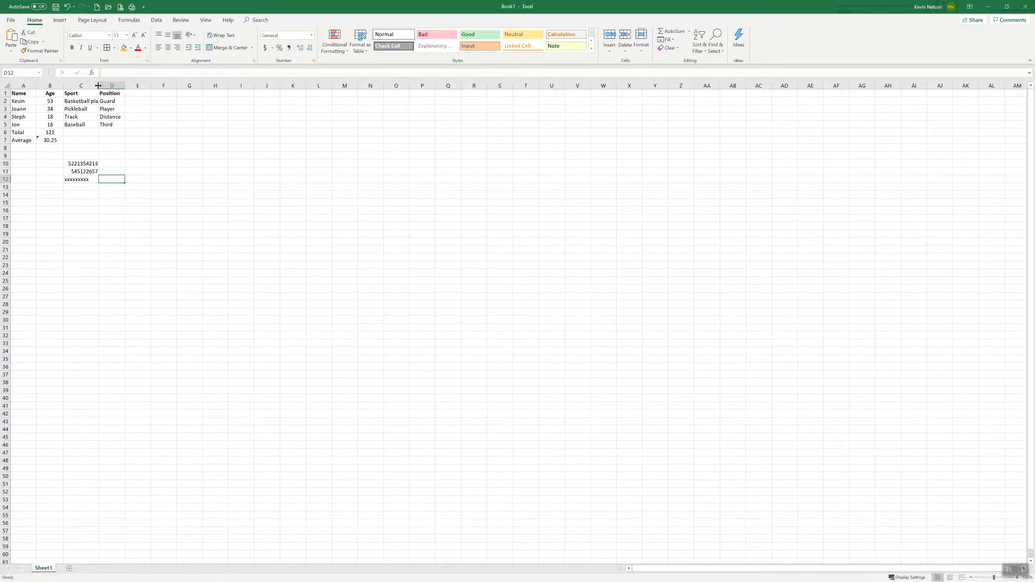
Step: Apply the $ English (United States) accounting format to C10:C11 and clear the text from cell C12
left_click(86, 162)
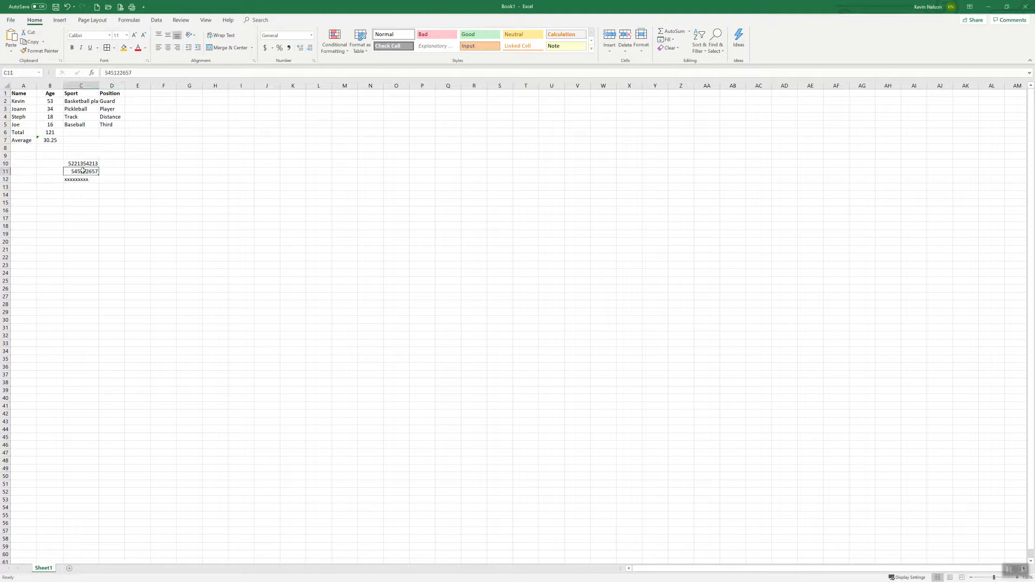
left_click_drag(86, 163, 86, 171)
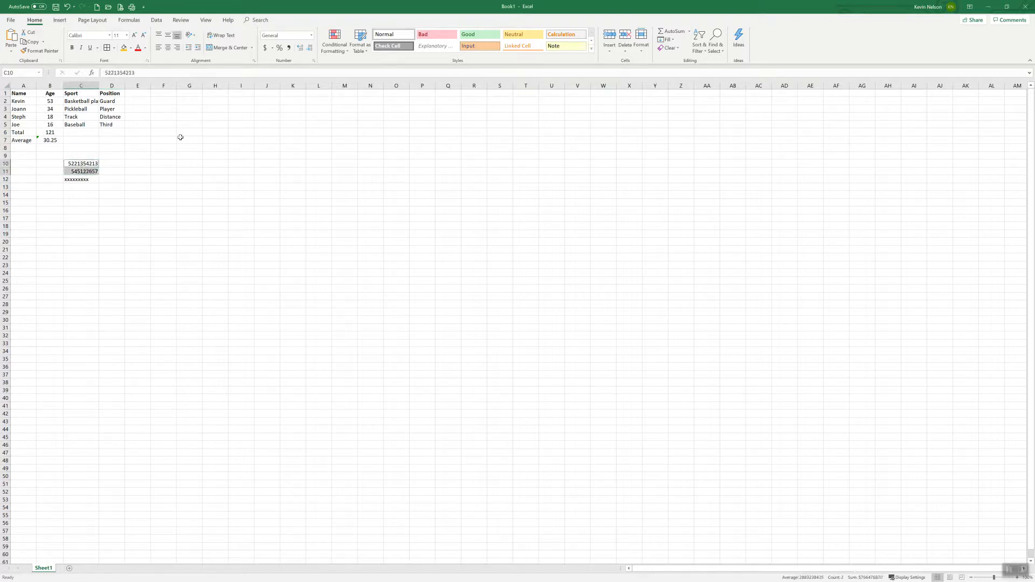
left_click(272, 49)
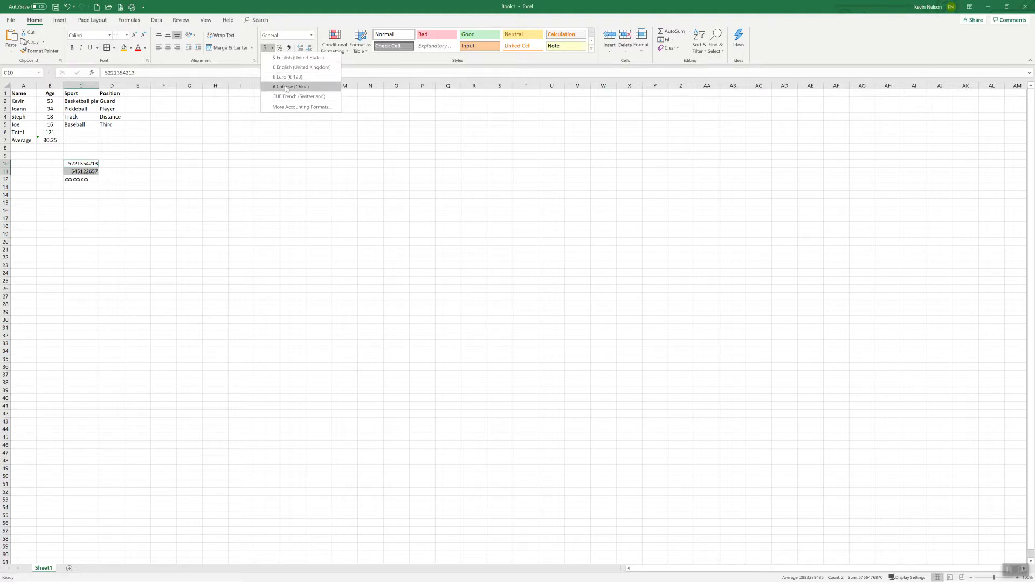
left_click(279, 60)
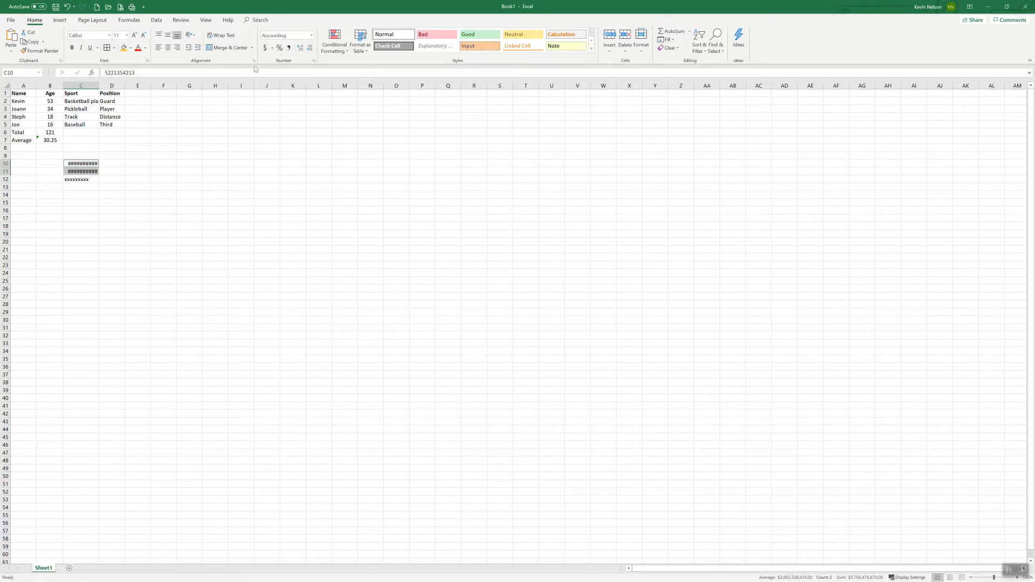
left_click(90, 180)
key("Delete")
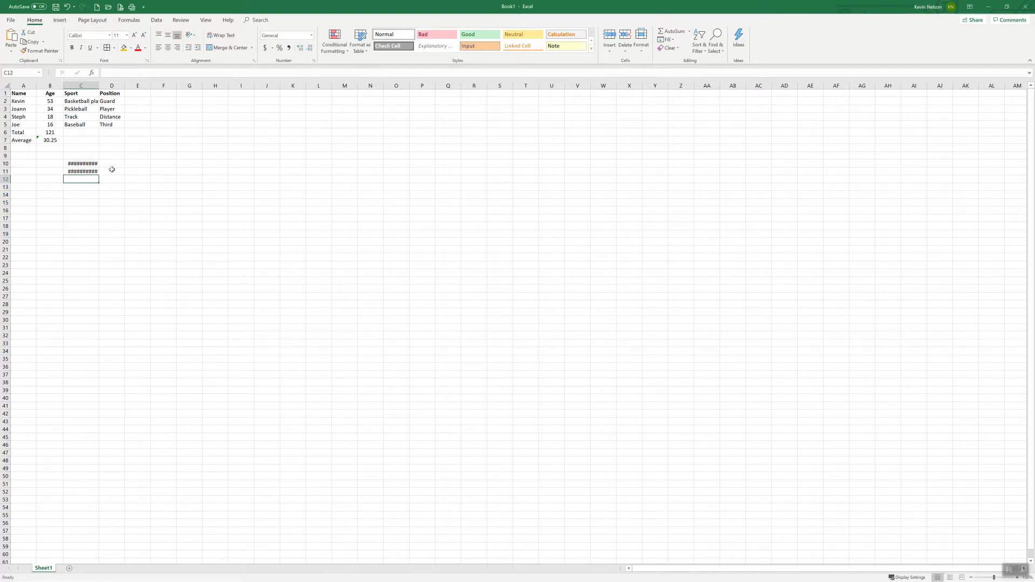
Step: Try different widths for column C, auto-fit it to its contents and widen it slightly beyond that
left_click_drag(99, 84, 110, 82)
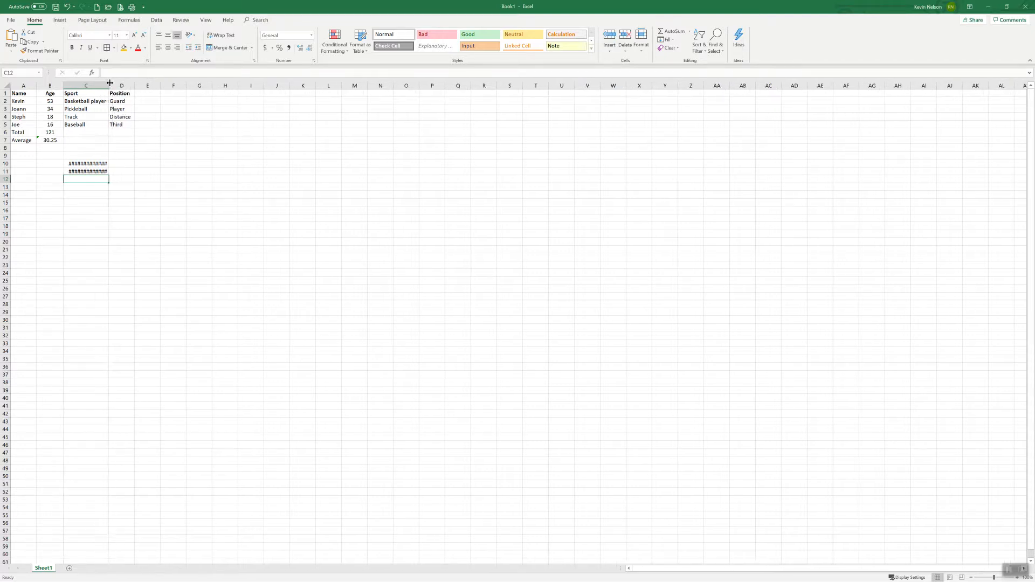
double_click(109, 83)
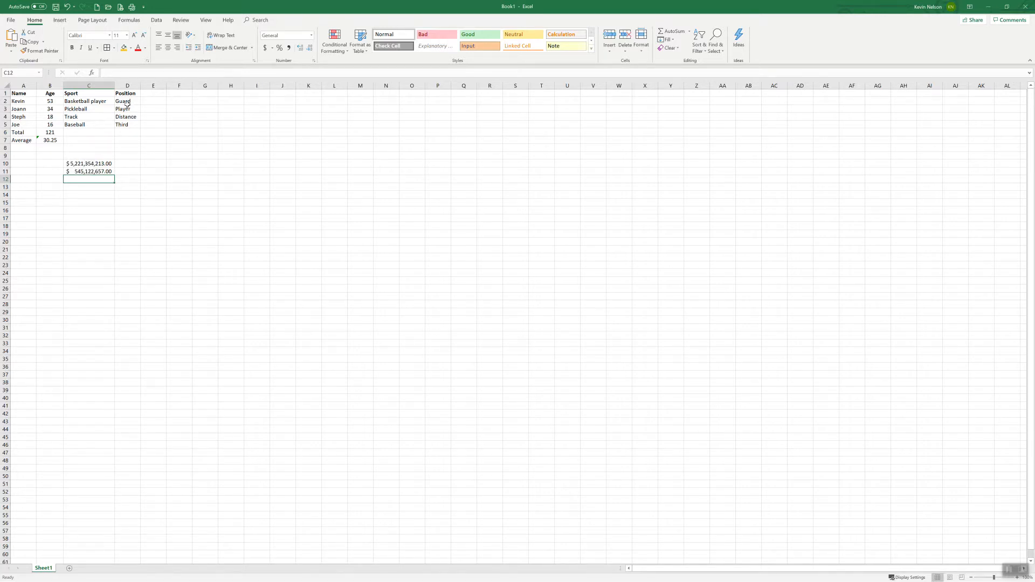
left_click_drag(112, 86, 105, 86)
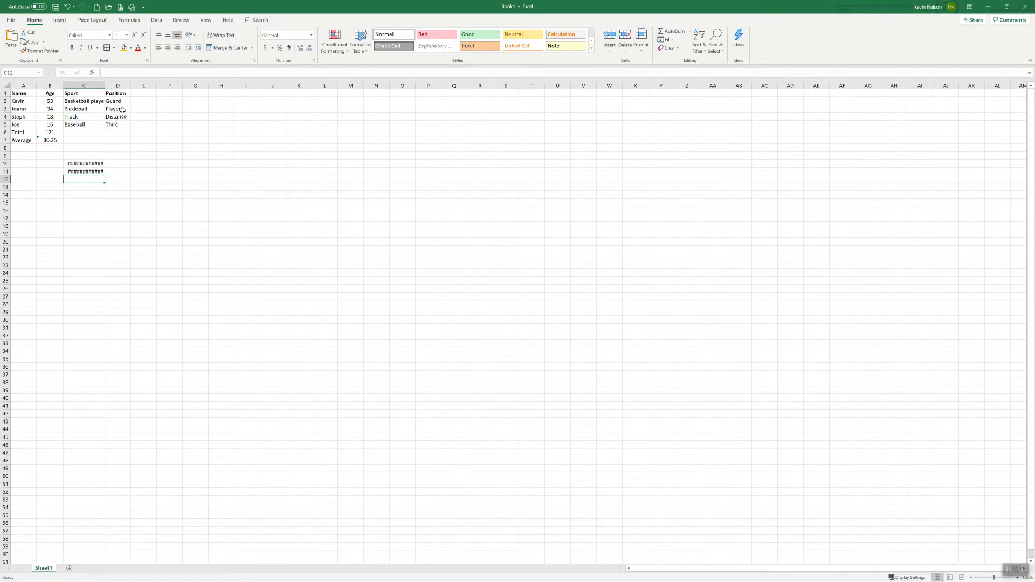
double_click(105, 85)
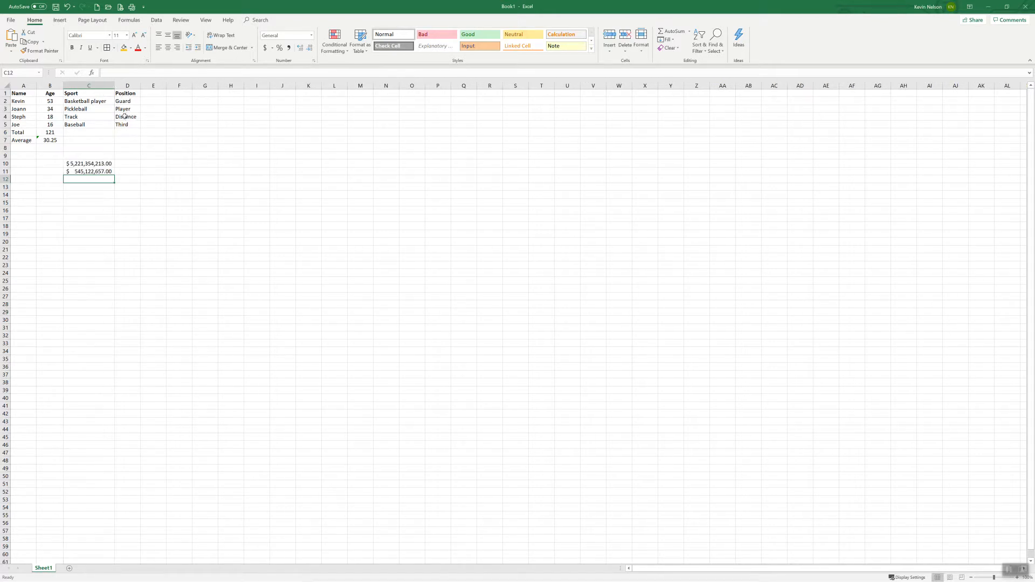
left_click_drag(118, 85, 123, 85)
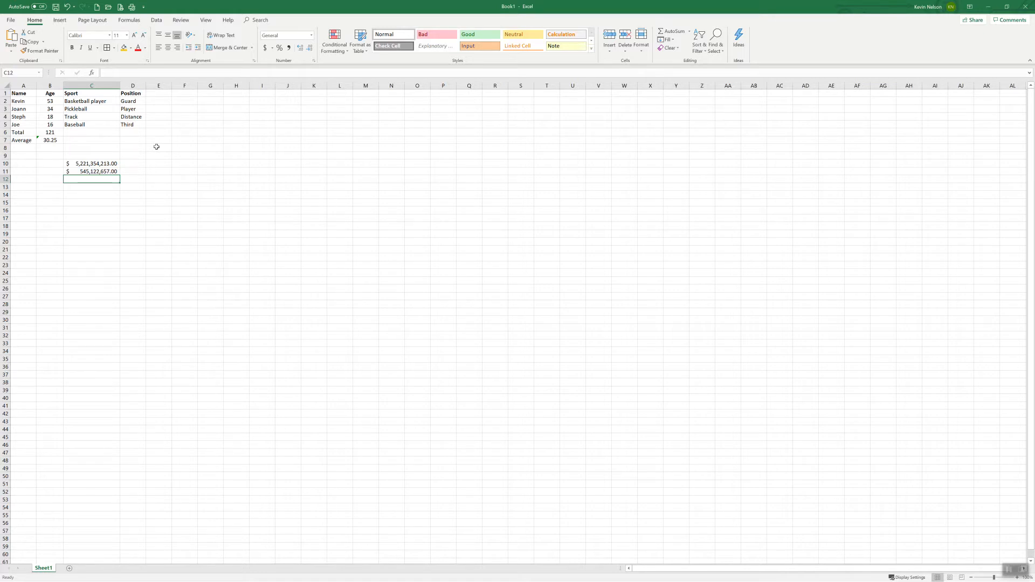
left_click(60, 21)
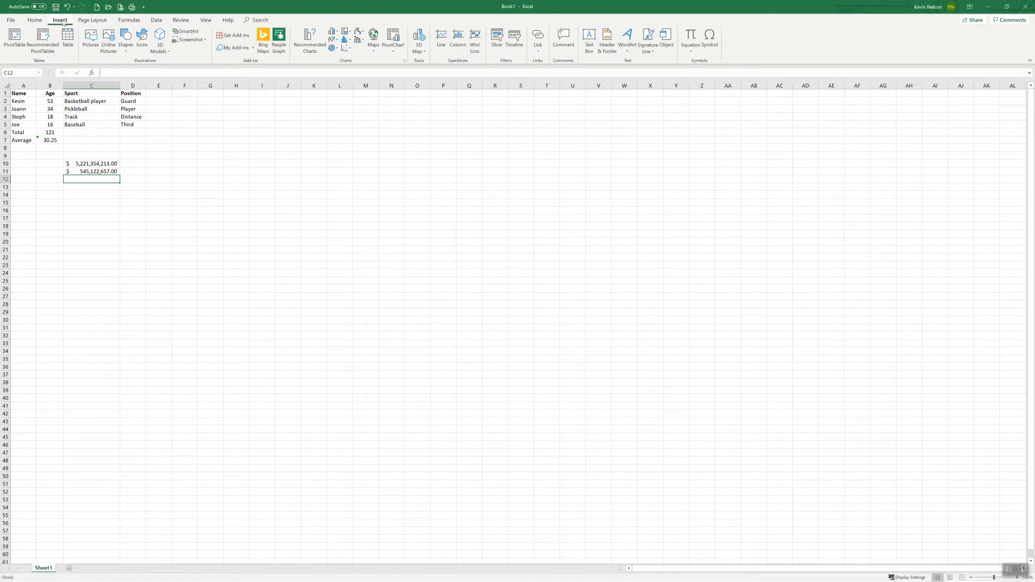
left_click(92, 20)
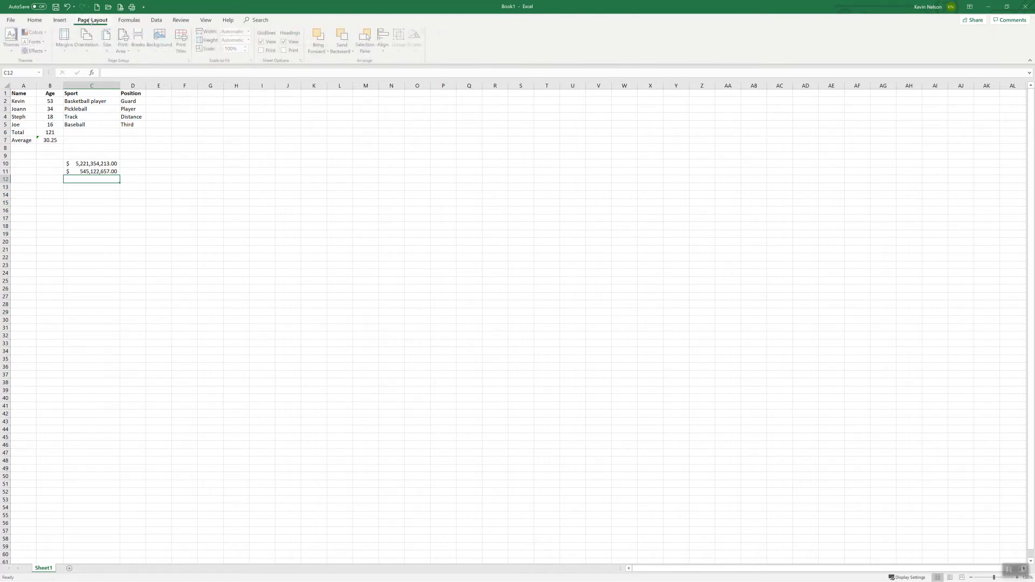
left_click(35, 19)
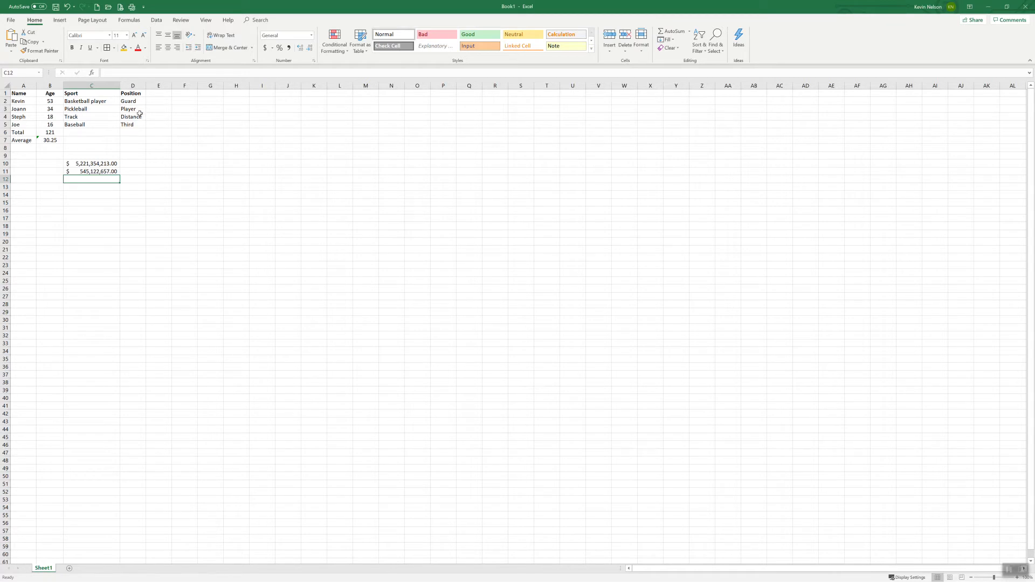
Step: Enter the formula =C10-C11 in cell C12 to subtract the second dollar amount from the first
left_click(102, 163)
left_click(100, 171)
left_click(100, 180)
type("=")
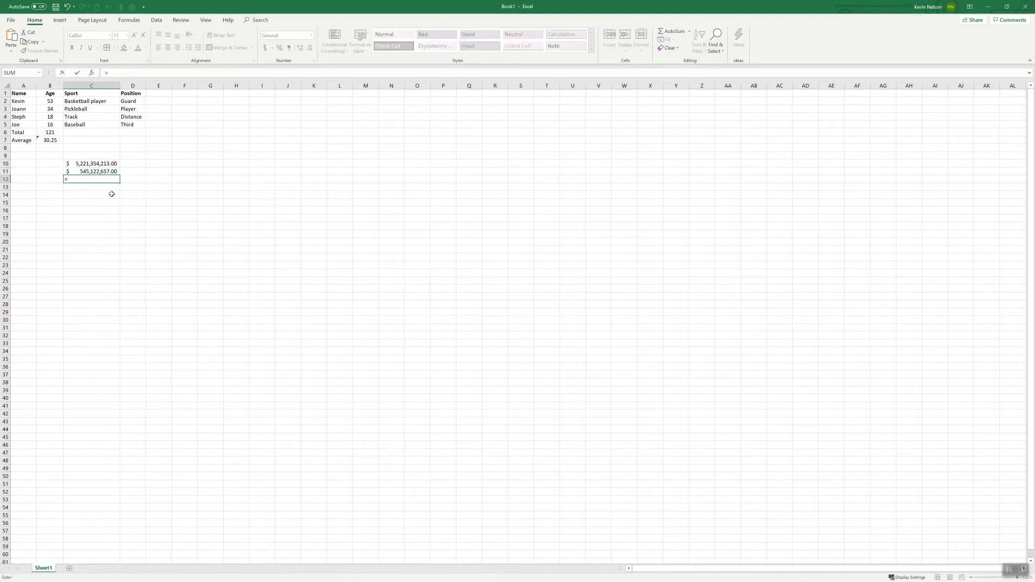
left_click(99, 164)
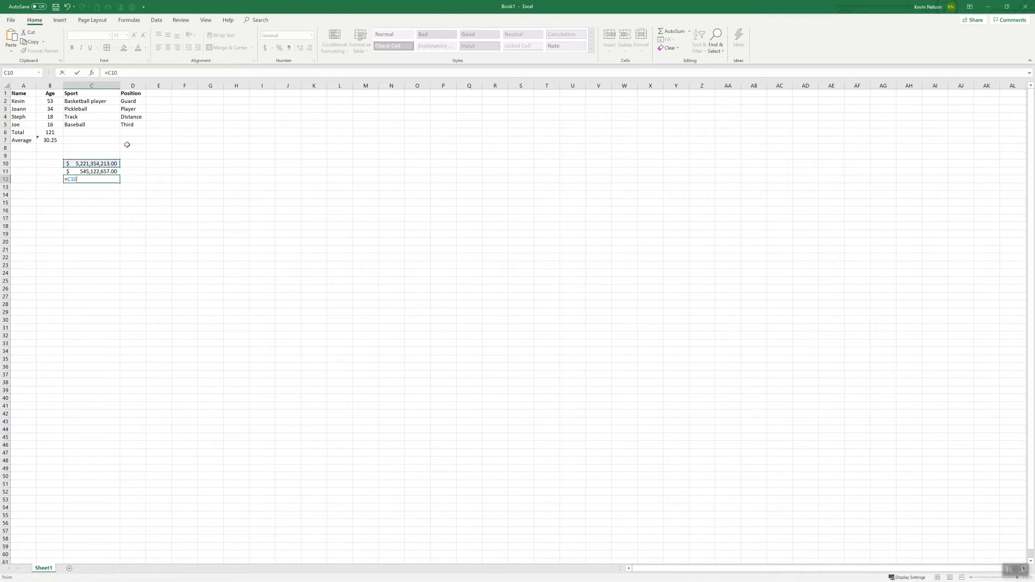
left_click(92, 171)
key("Return")
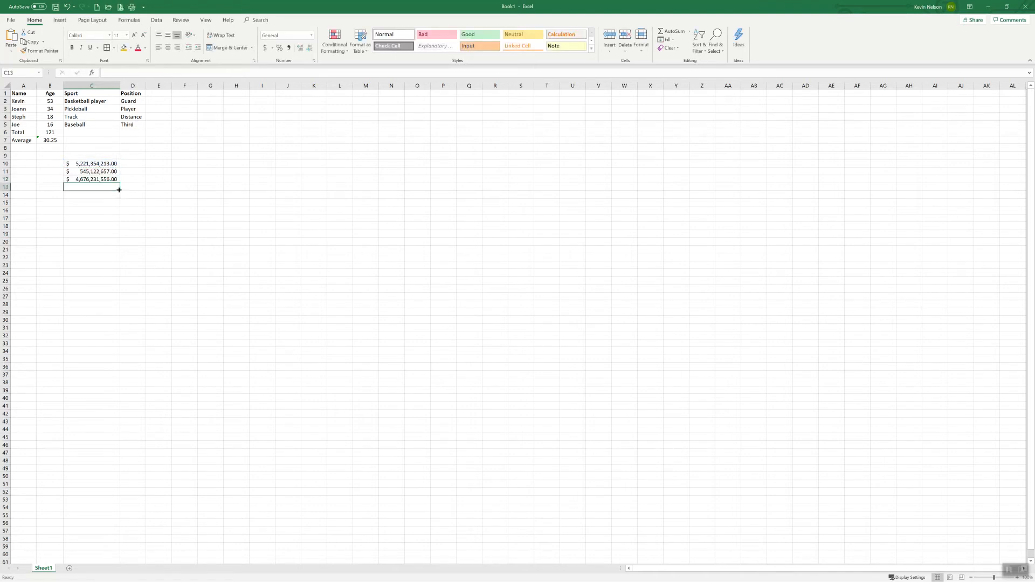
Step: Test the subtraction formula by changing the amount in cell C11 to 540563541
left_click(95, 180)
left_click(98, 172)
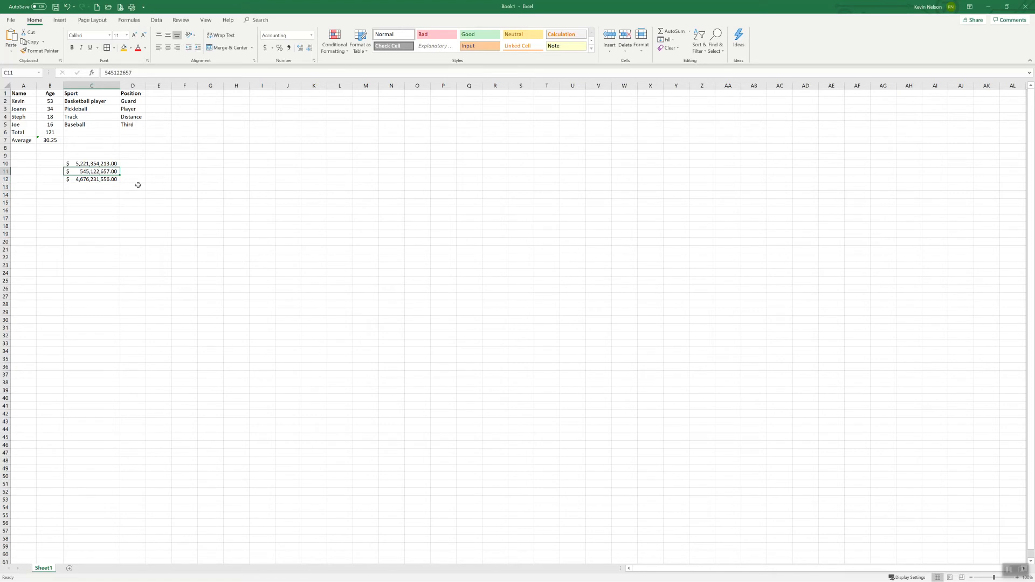
type("54")
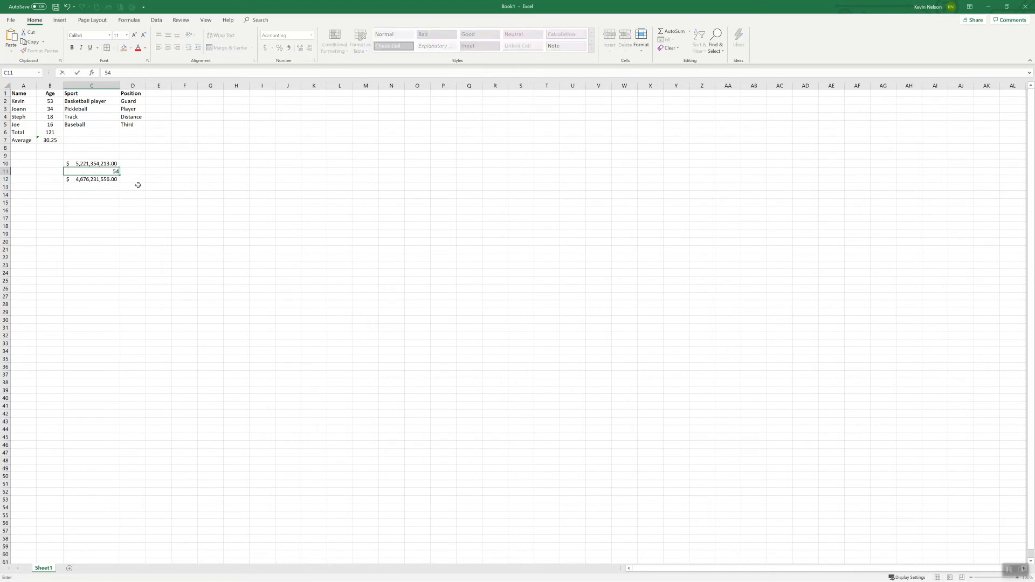
type("0563541")
key("Return")
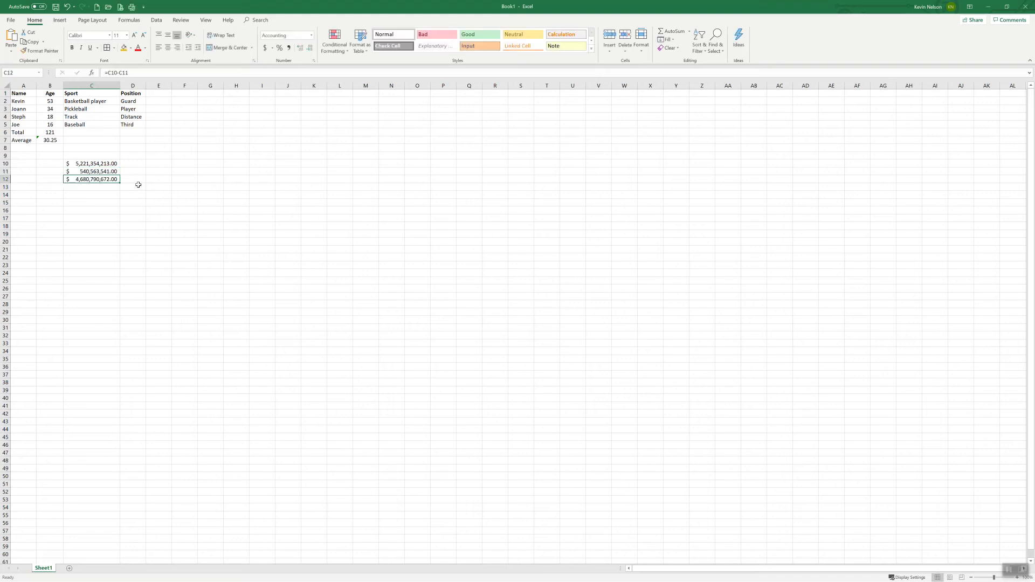
Step: Examine the two dollar amounts in C10 and C11 and the subtraction formula in C12
left_click(96, 172)
left_click(96, 164)
left_click(97, 172)
left_click(97, 178)
left_click(94, 164)
left_click(94, 171)
left_click(93, 179)
left_click(95, 171)
left_click(97, 164)
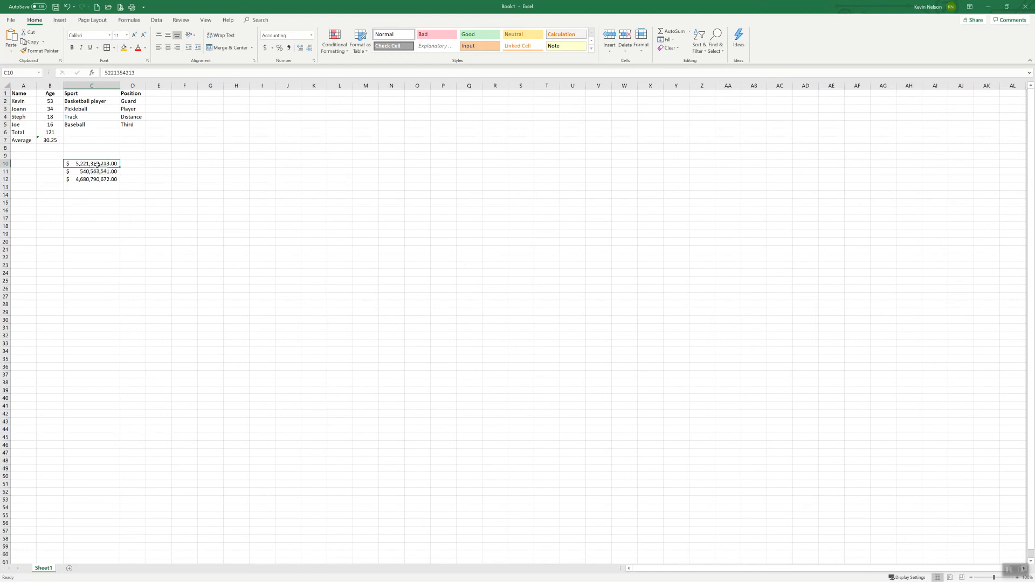